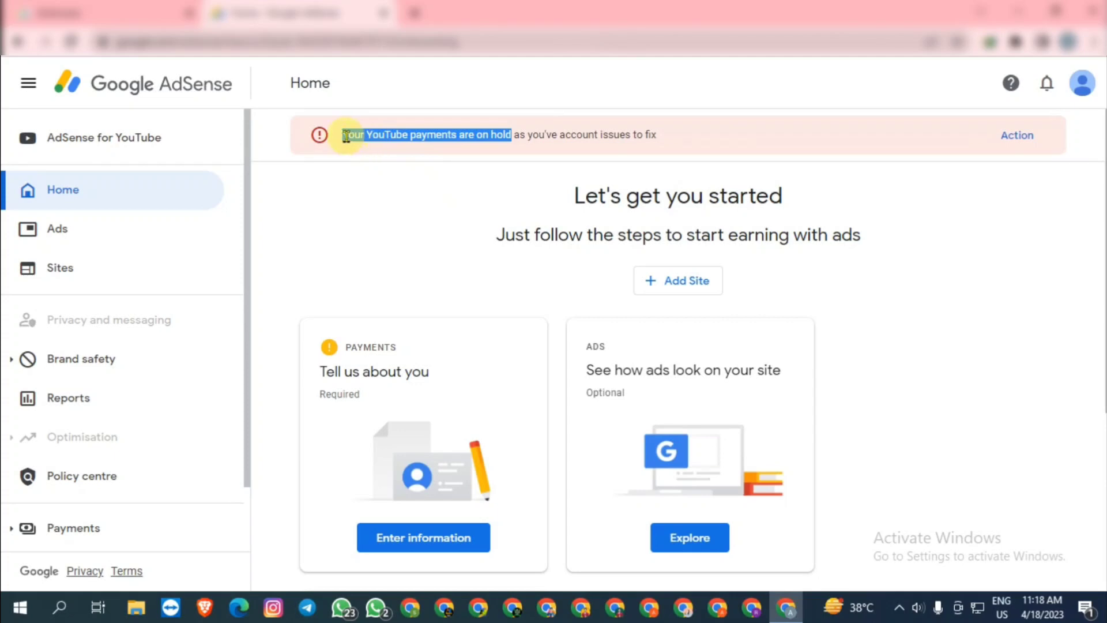
# Highlight the payments-on-hold warning, then view the AdSense for YouTube page with its $6.55 balance
pyautogui.click(343, 136)
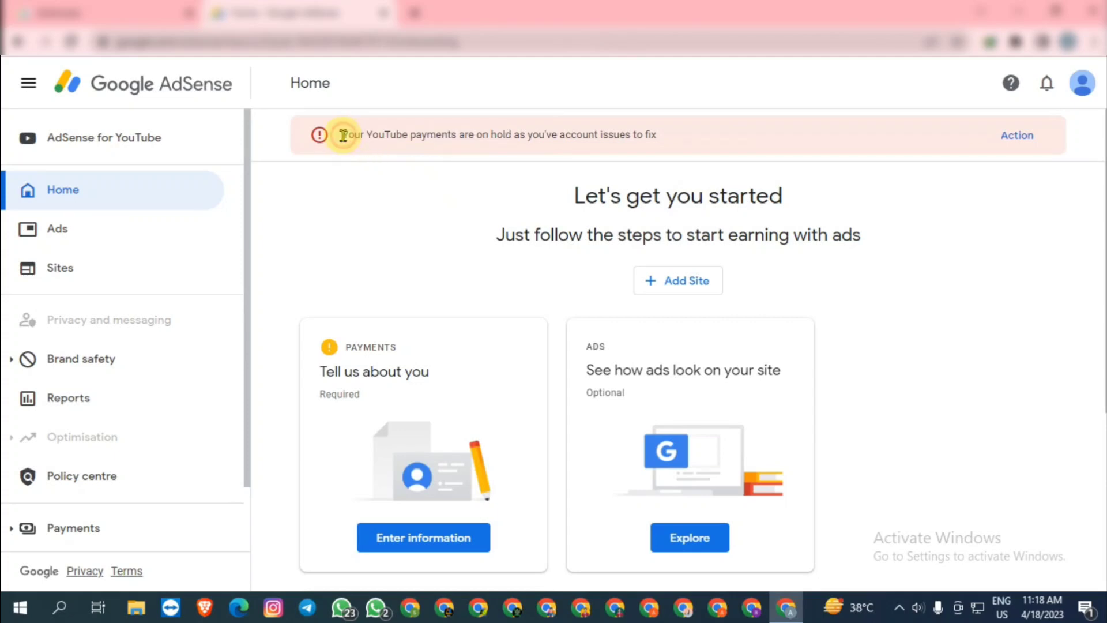
pyautogui.moveTo(352, 136); pyautogui.dragTo(412, 136)
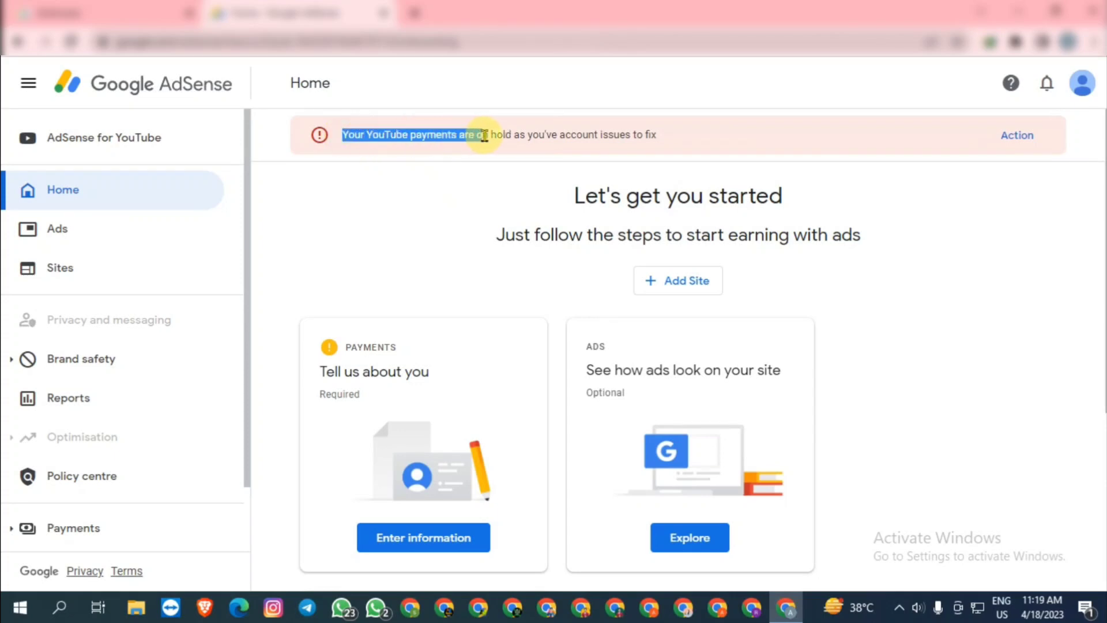
pyautogui.moveTo(527, 135); pyautogui.dragTo(528, 134)
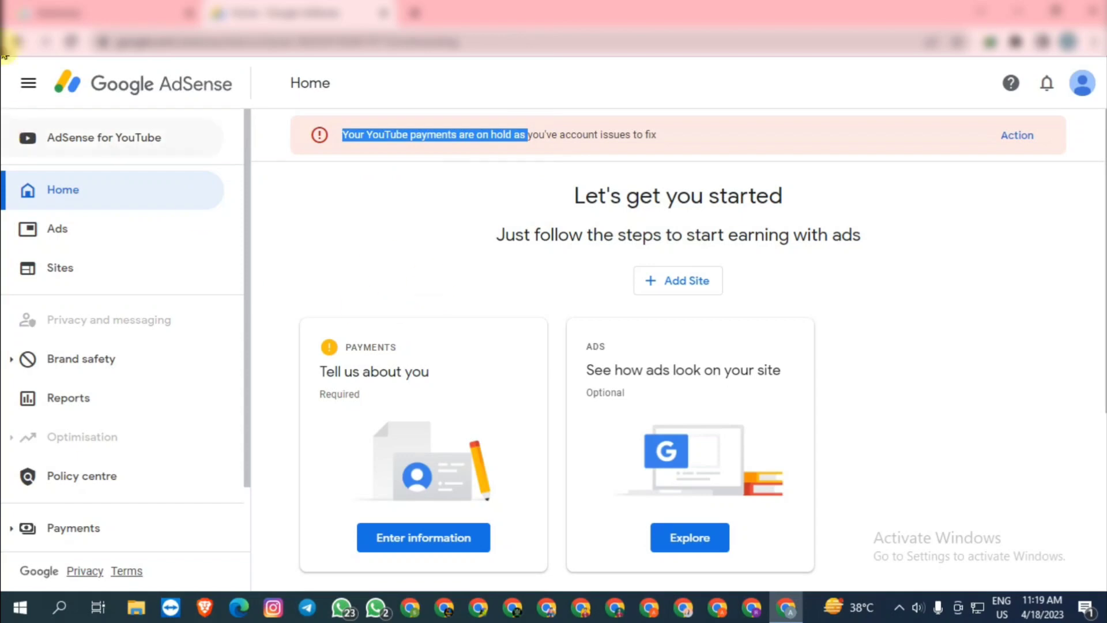
pyautogui.click(61, 139)
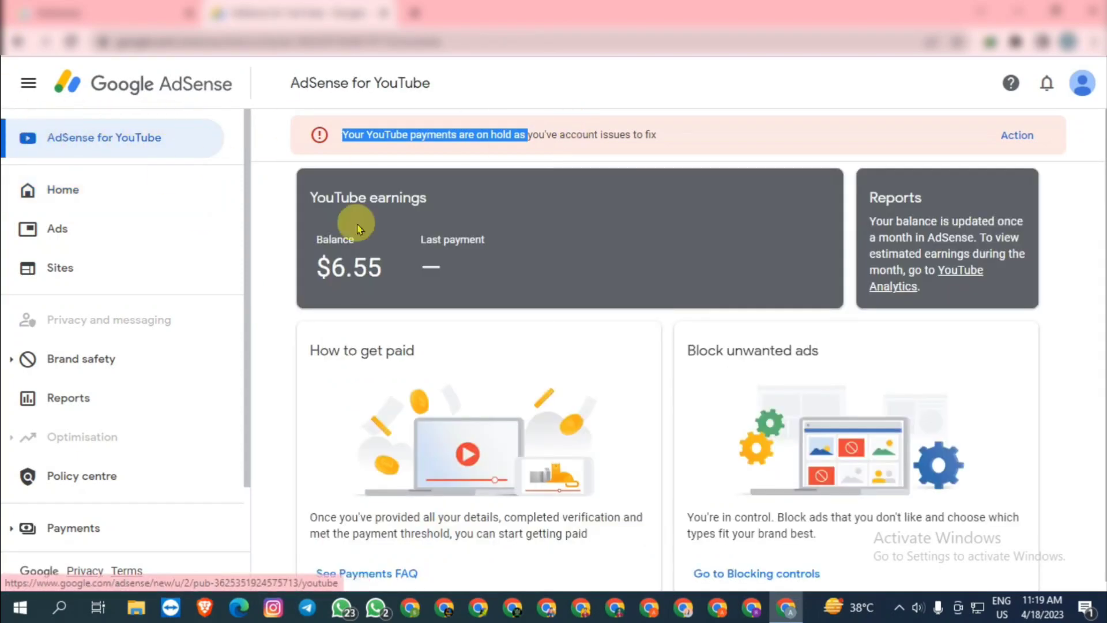
pyautogui.scroll(-2, 37, 225)
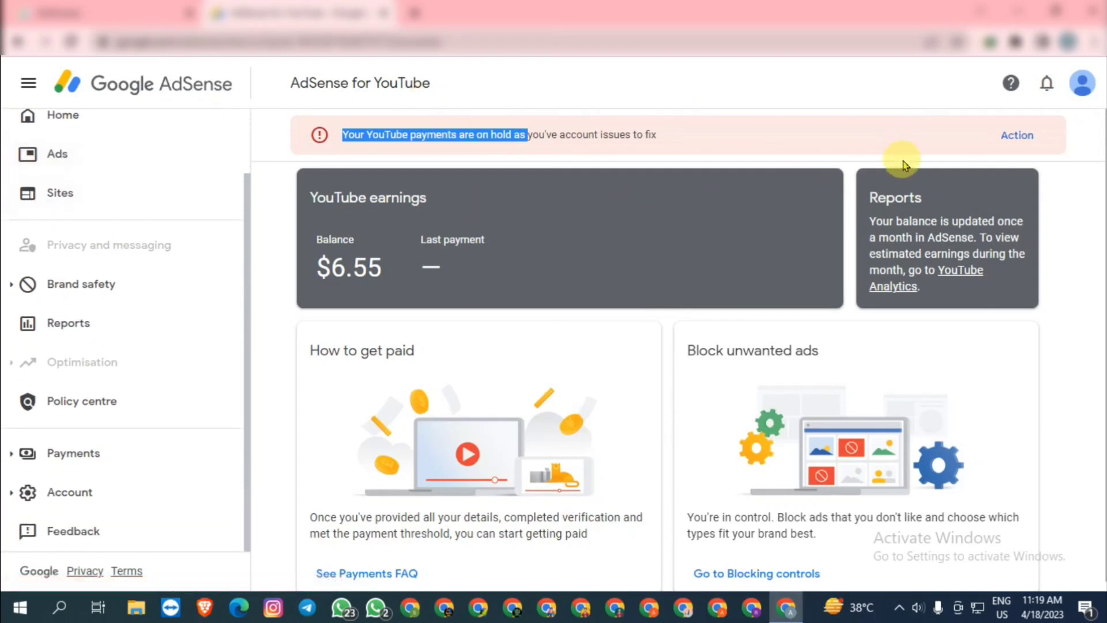
# Open Manage tax info from the warning banner and scroll through the expired W-8 BEN details
pyautogui.click(1023, 138)
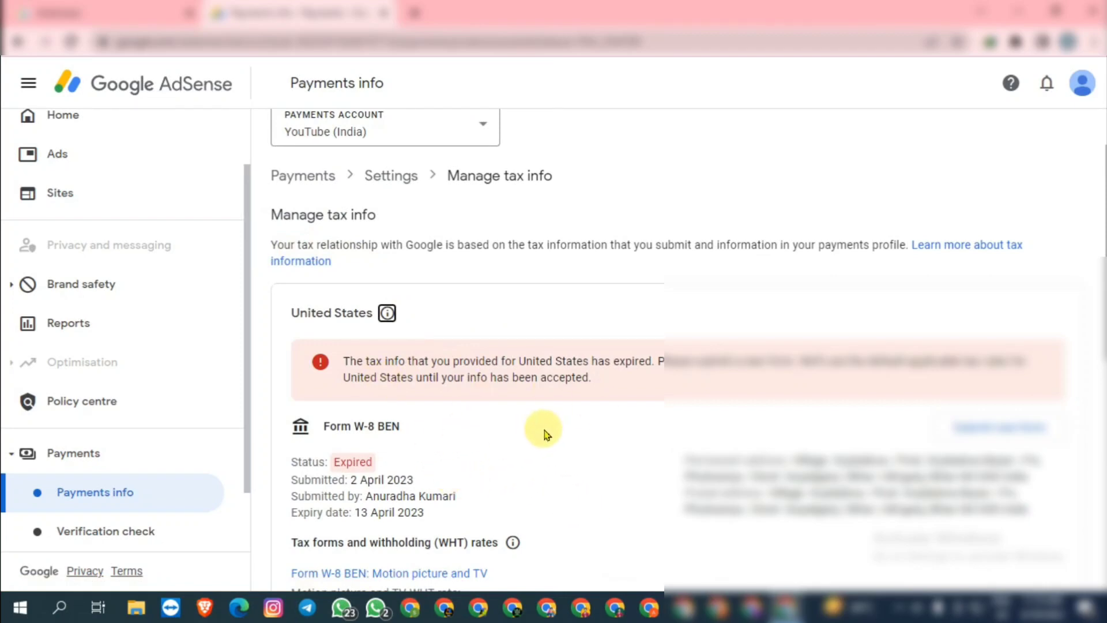
pyautogui.scroll(-3, 545, 434)
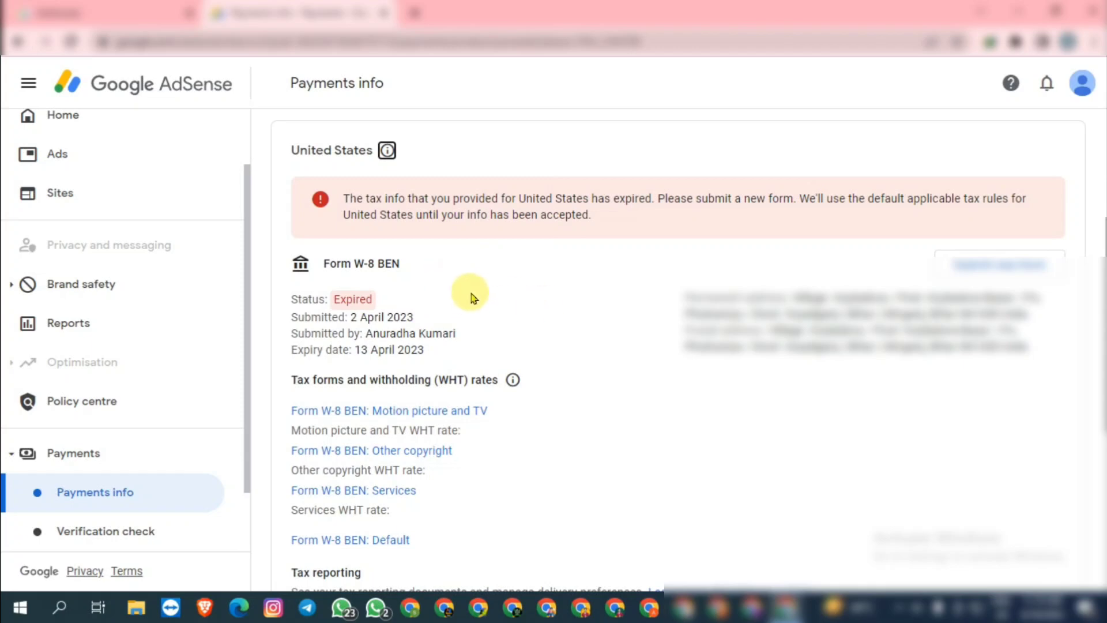
pyautogui.scroll(-4, 473, 292)
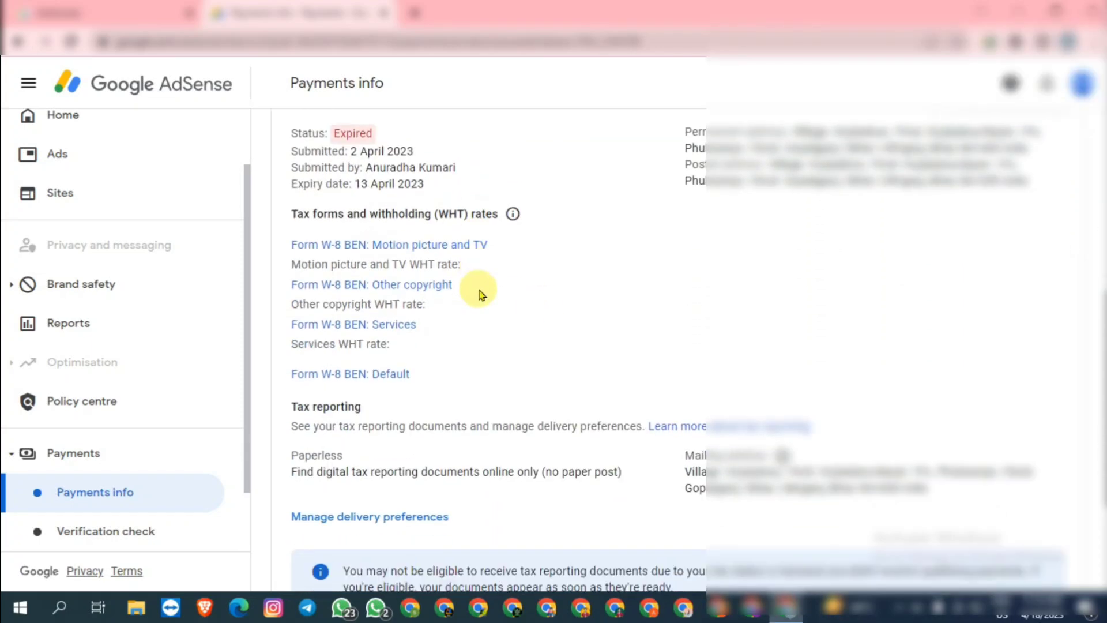
pyautogui.scroll(-2, 472, 287)
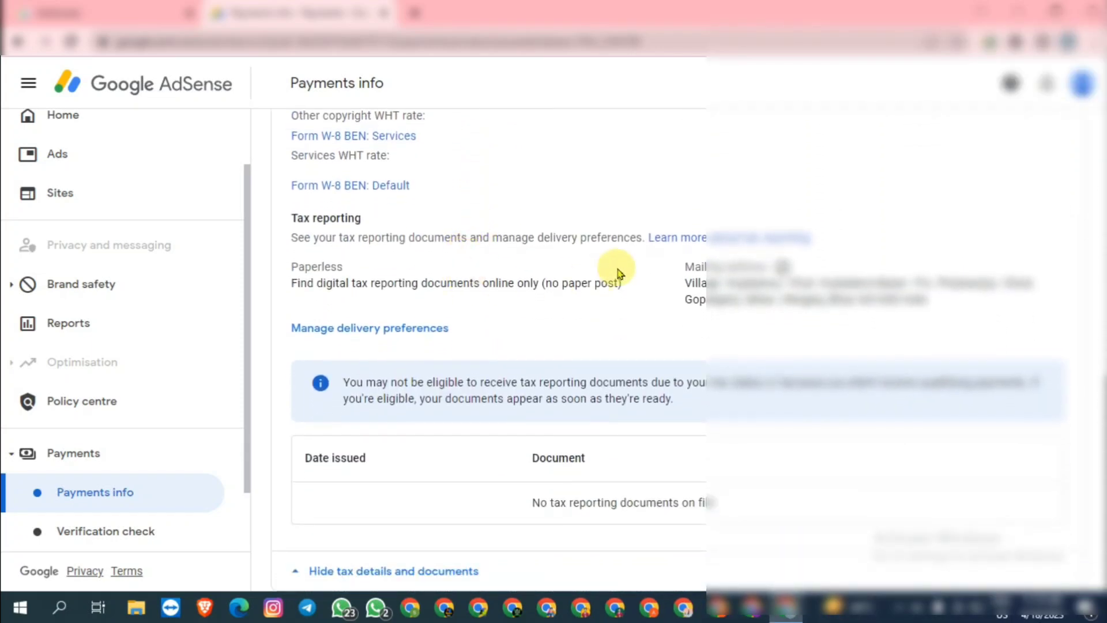
pyautogui.scroll(4, 583, 257)
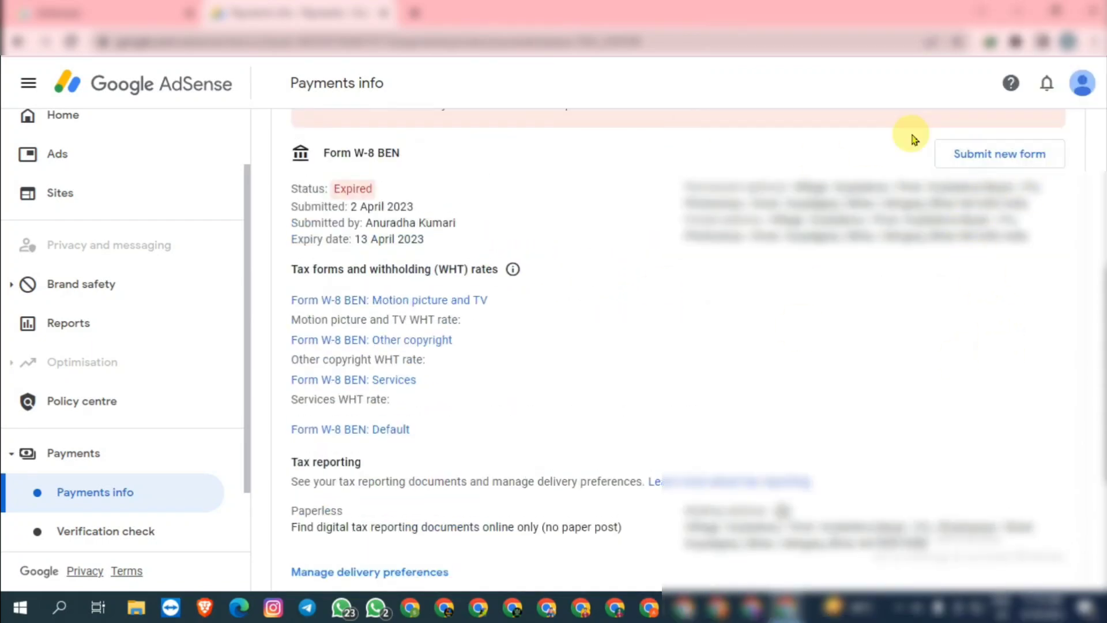
# Begin a replacement US tax form, confirming the old form will be replaced
pyautogui.click(1010, 155)
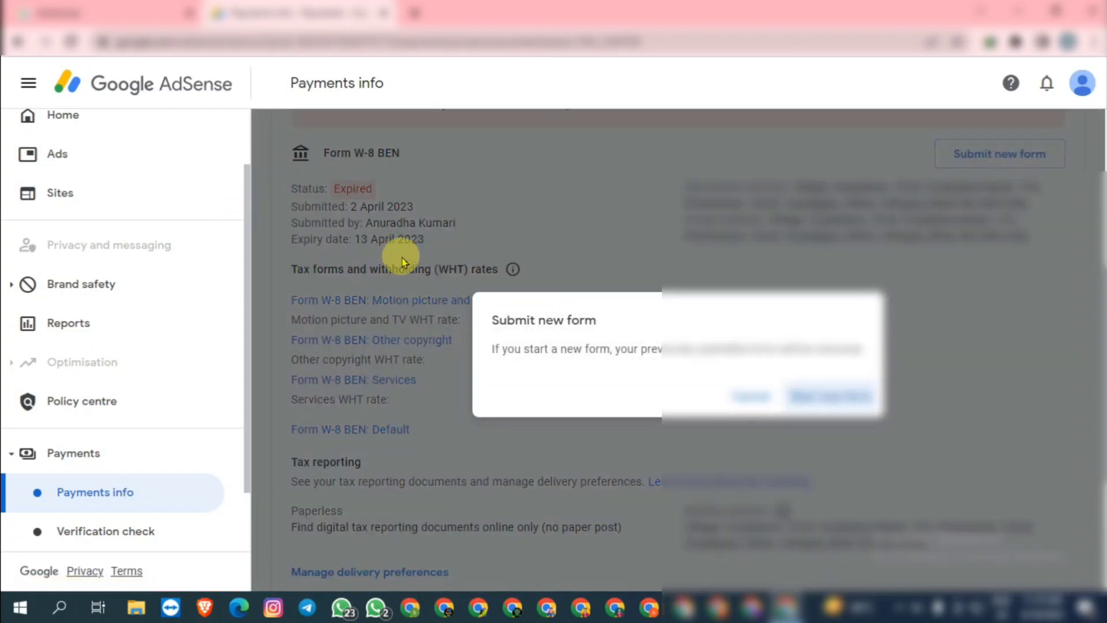
pyautogui.click(808, 396)
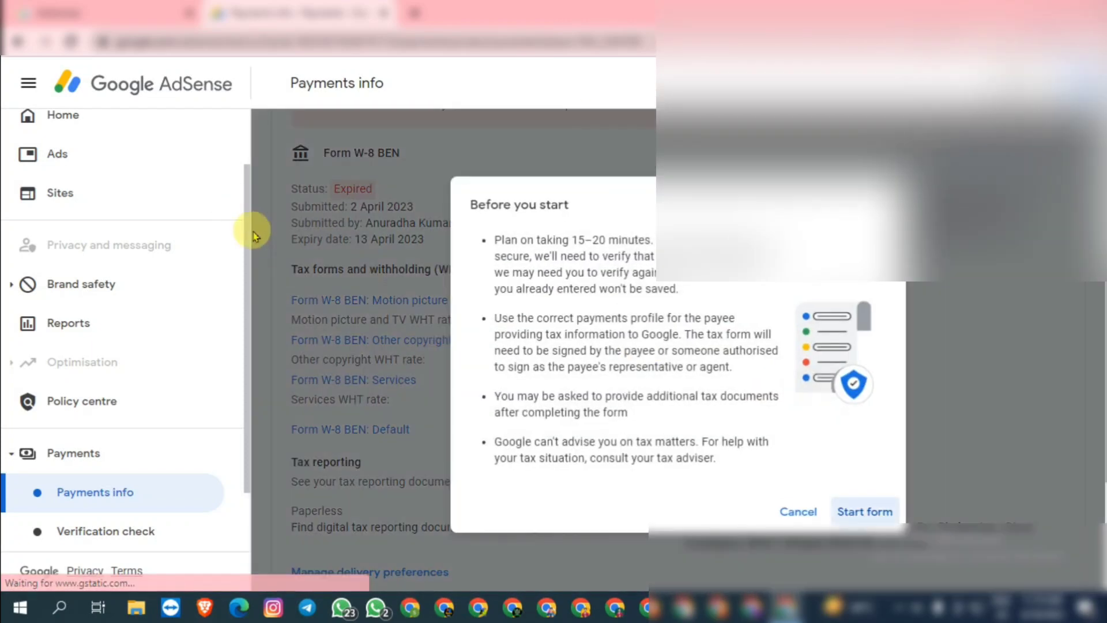
pyautogui.click(881, 514)
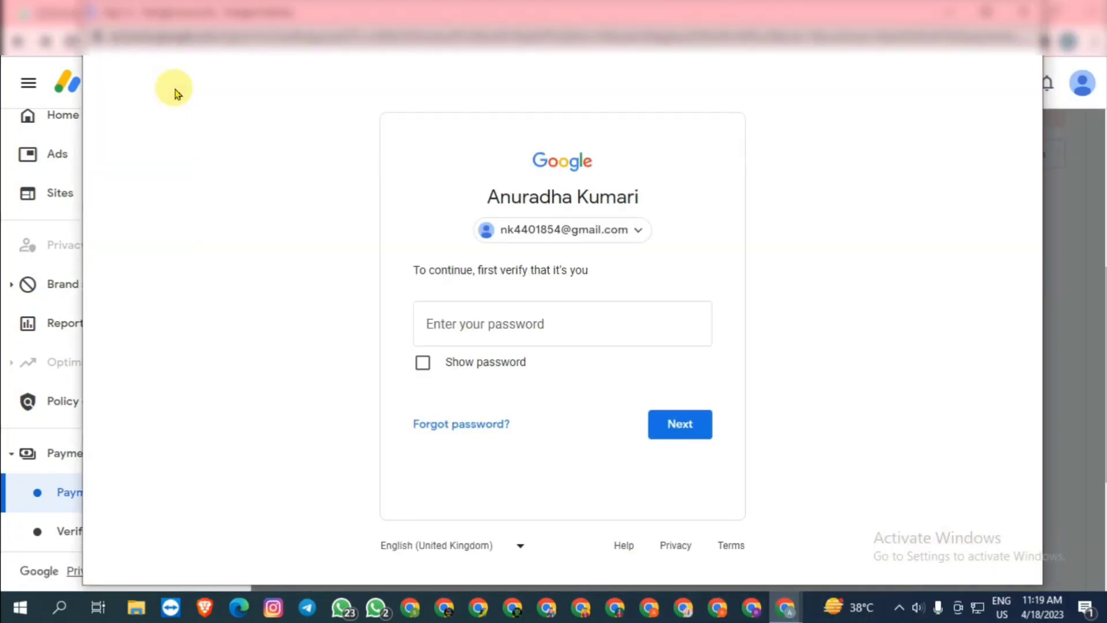
# Re-enter the Google account password to verify identity
pyautogui.click(618, 311)
pyautogui.write('*********')
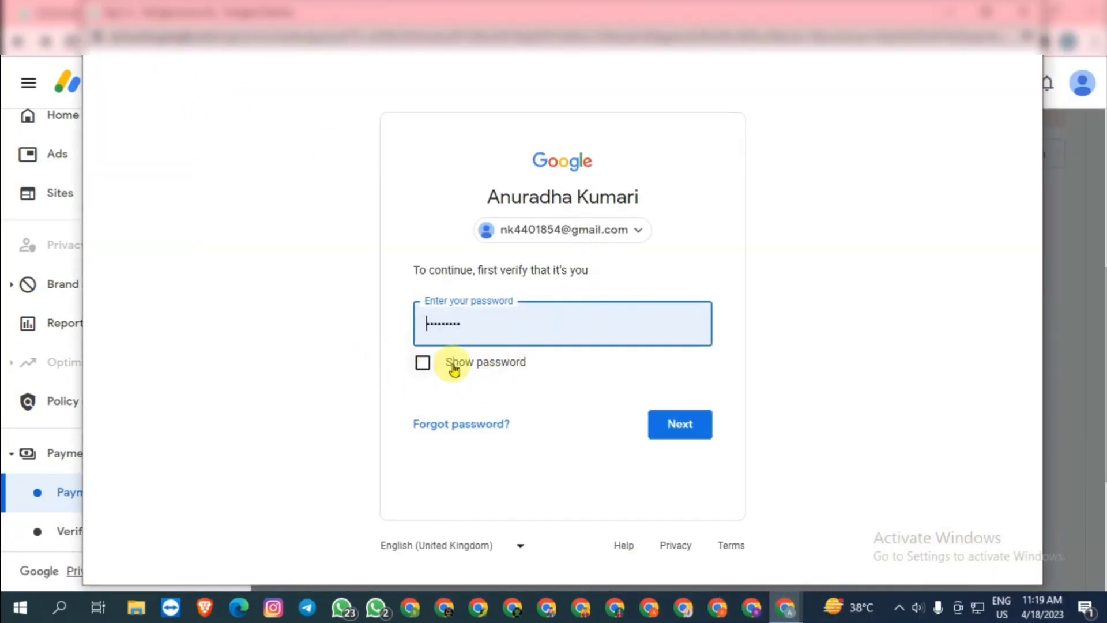
pyautogui.click(688, 422)
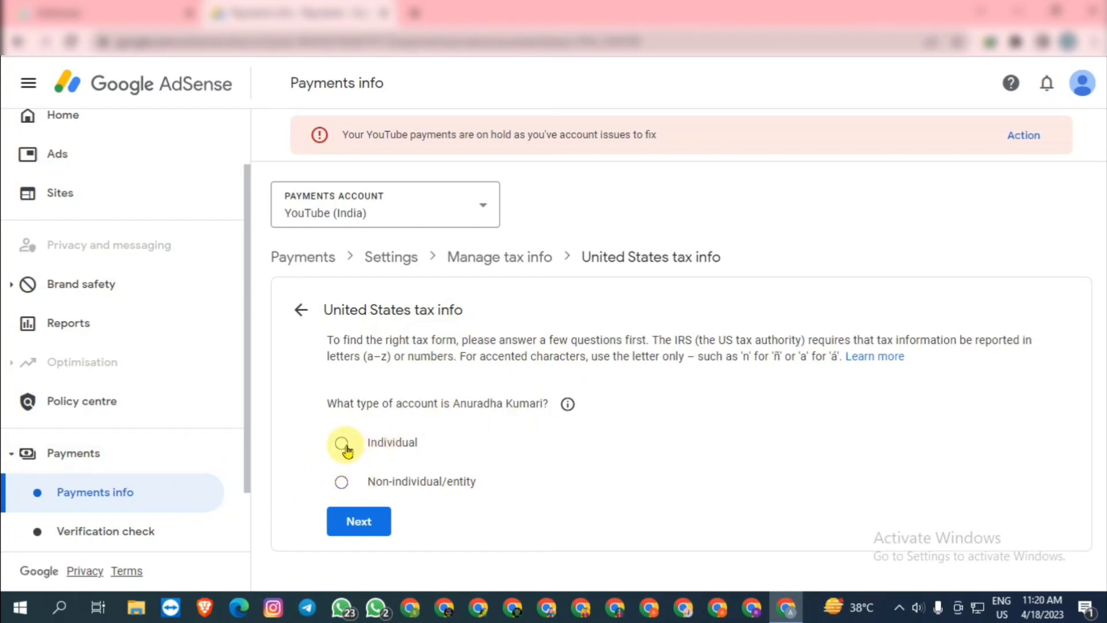
# Set the account type to Individual and answer No to US citizenship or residency
pyautogui.click(342, 453)
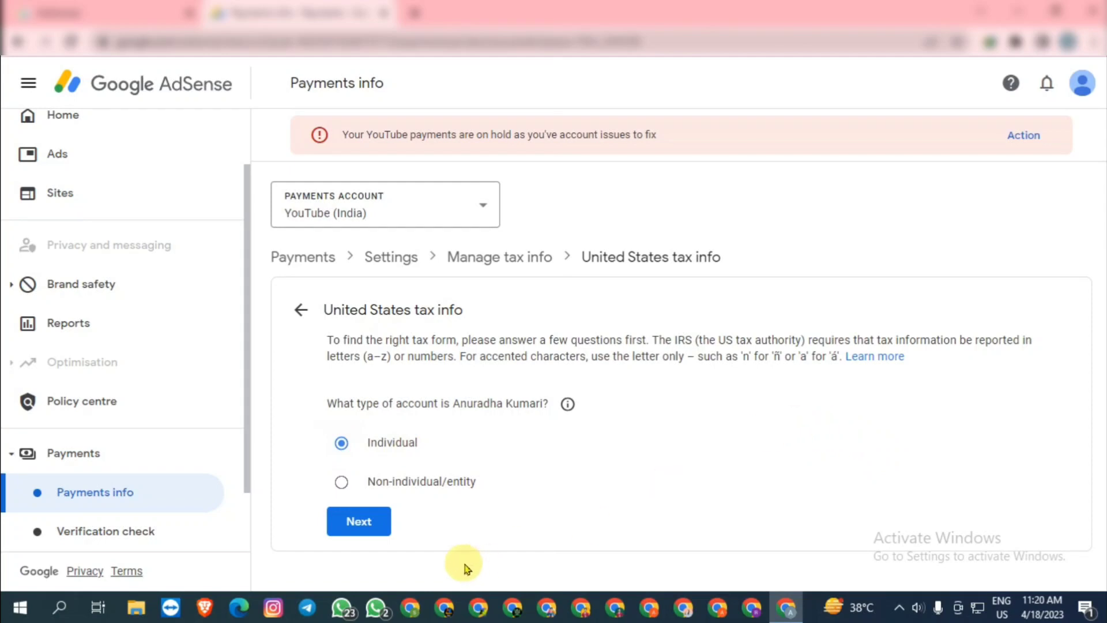
pyautogui.click(366, 521)
pyautogui.scroll(-1, 714, 416)
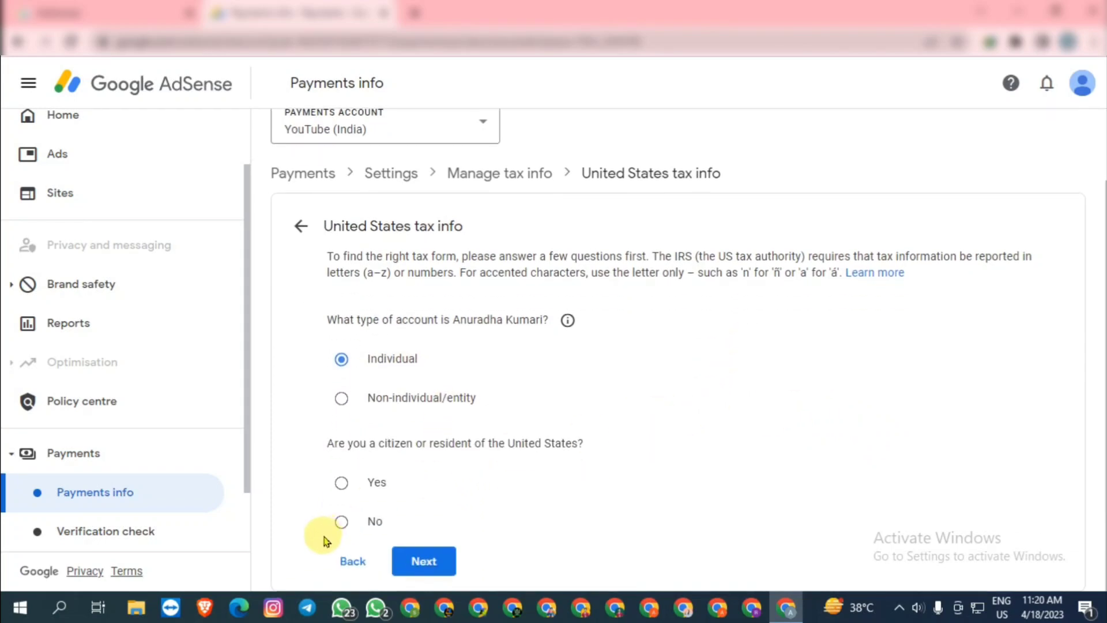
pyautogui.click(345, 524)
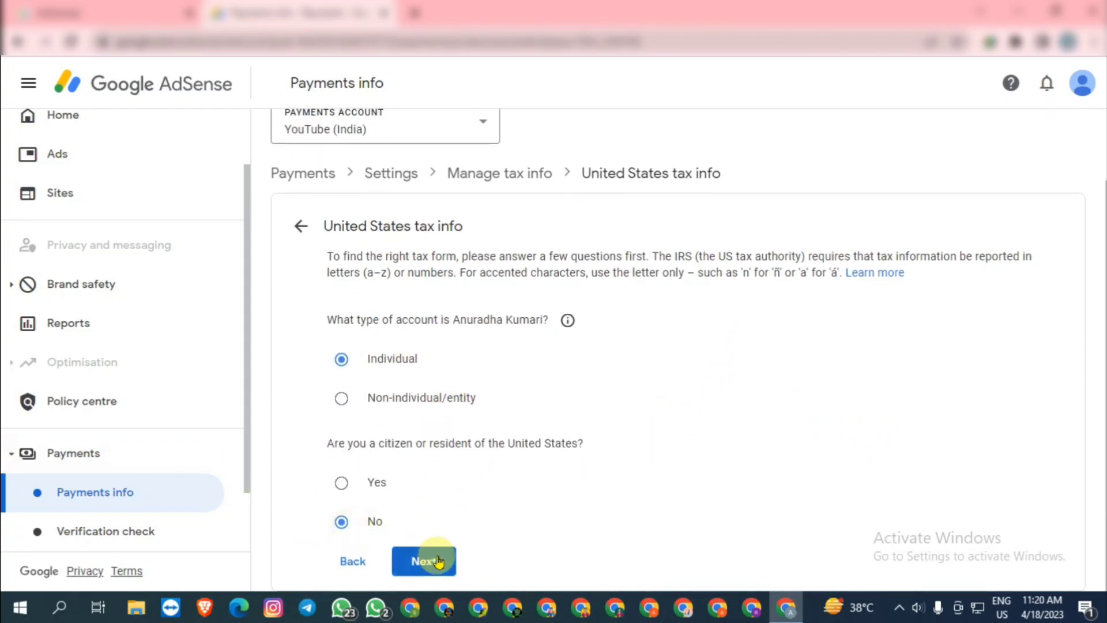
pyautogui.click(437, 560)
# Choose the W-8BEN form type and start filling it in
pyautogui.scroll(-2, 692, 463)
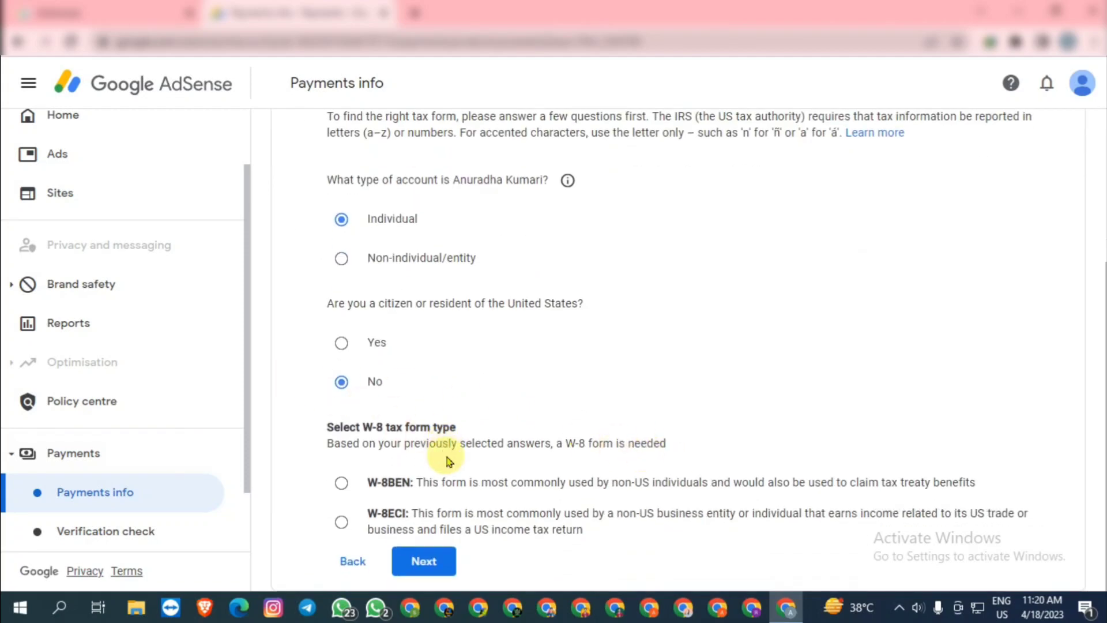
pyautogui.click(342, 485)
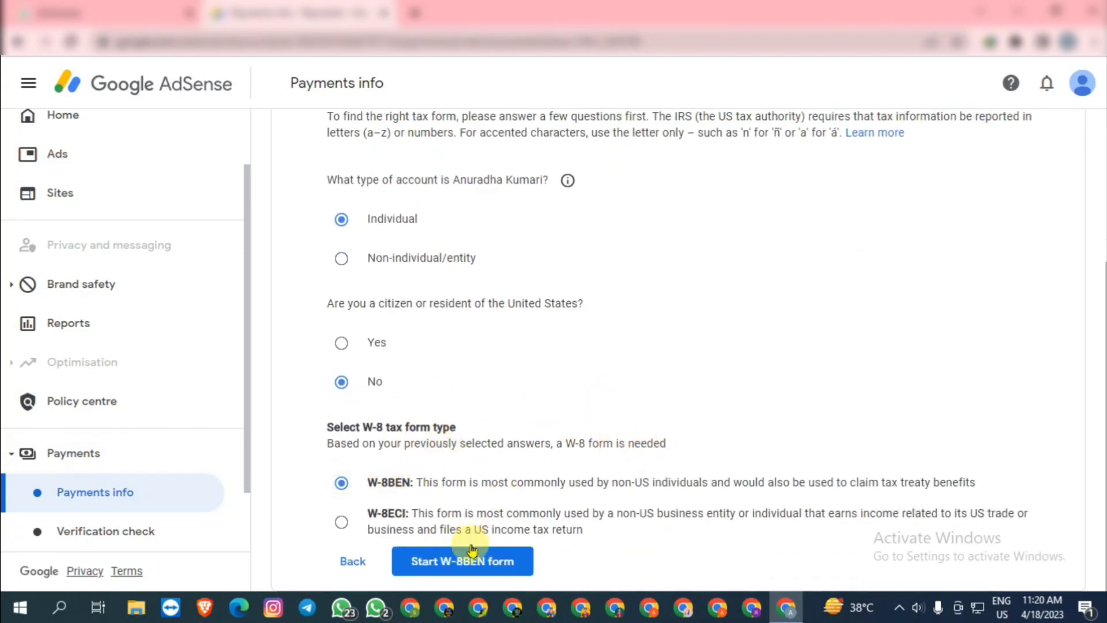
pyautogui.click(530, 563)
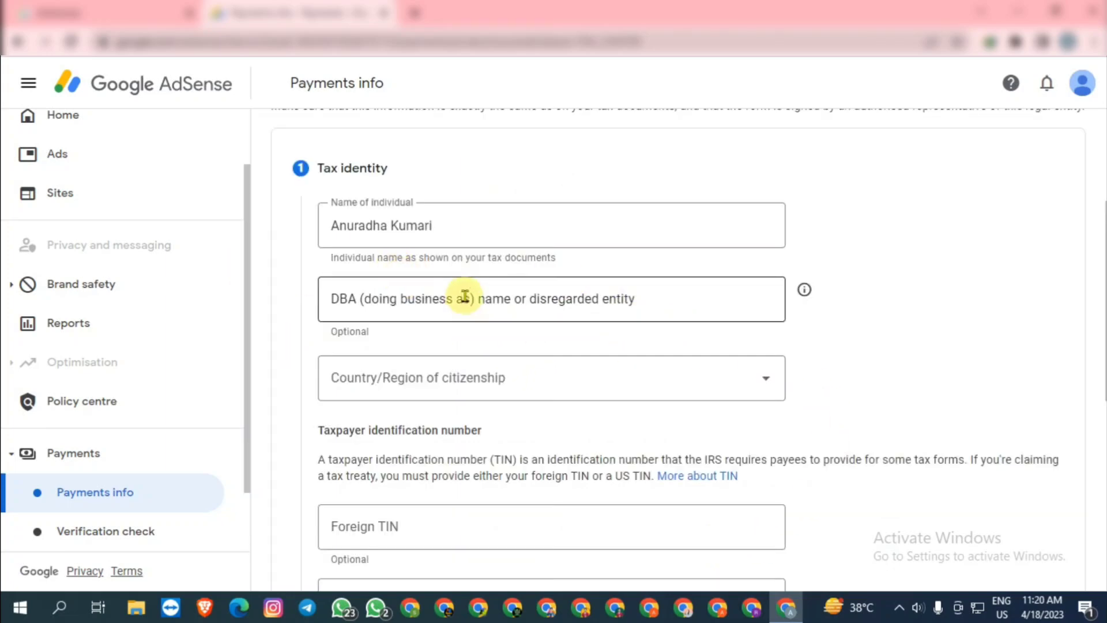
# Select India as the country of citizenship
pyautogui.click(704, 380)
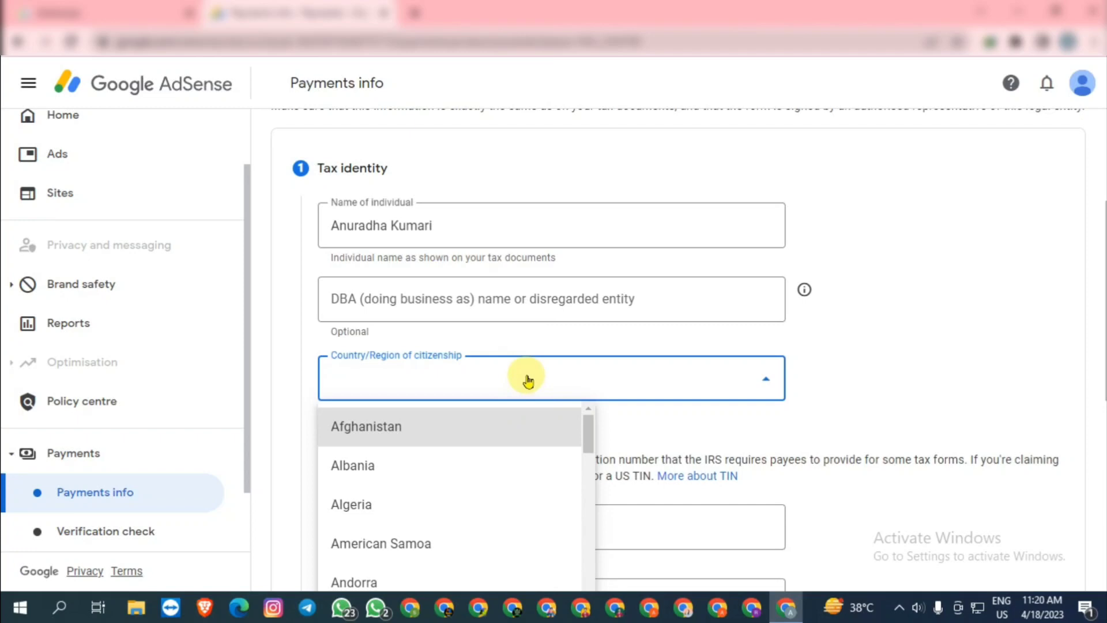
pyautogui.press('i')
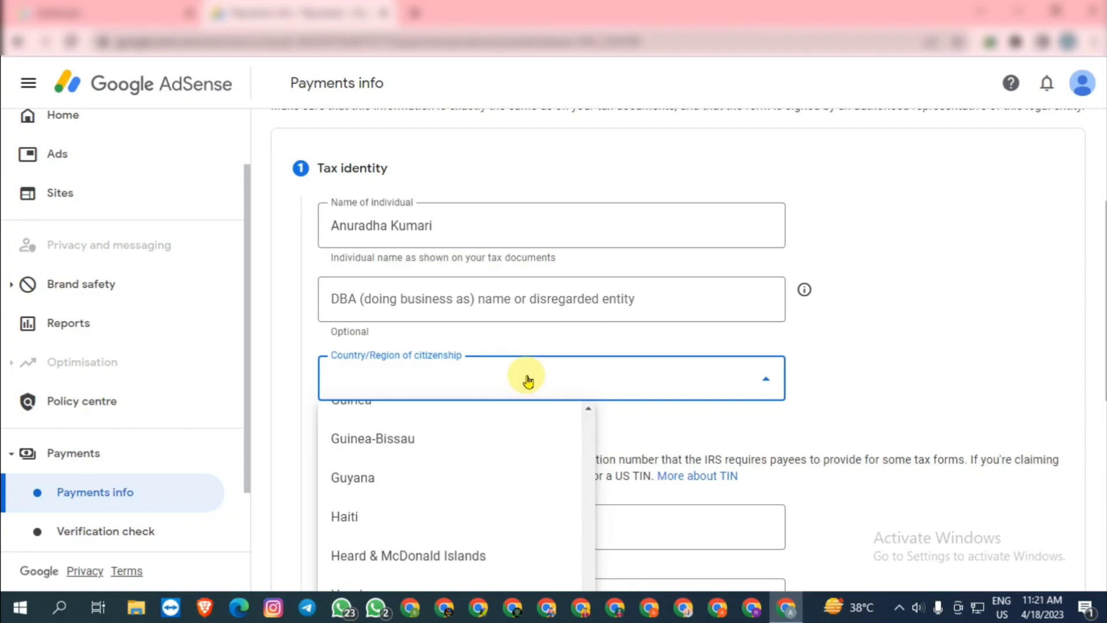
pyautogui.scroll(-4, 386, 507)
pyautogui.click(386, 502)
pyautogui.scroll(-1, 534, 433)
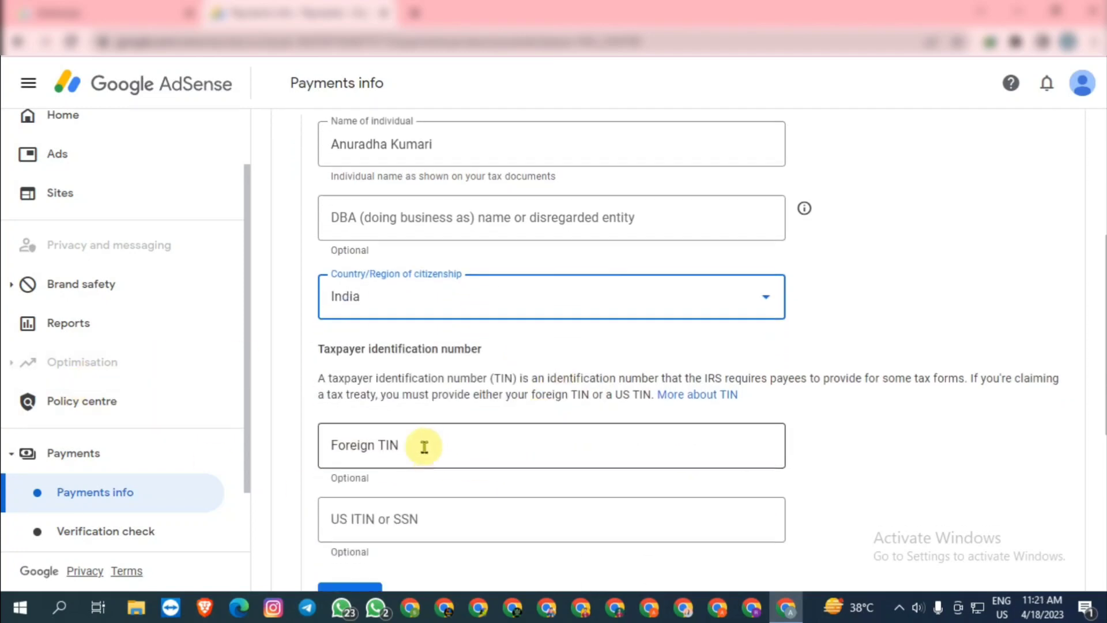
# Enter the foreign tax ID and continue to the Address section
pyautogui.click(428, 447)
pyautogui.scroll(-4, 715, 444)
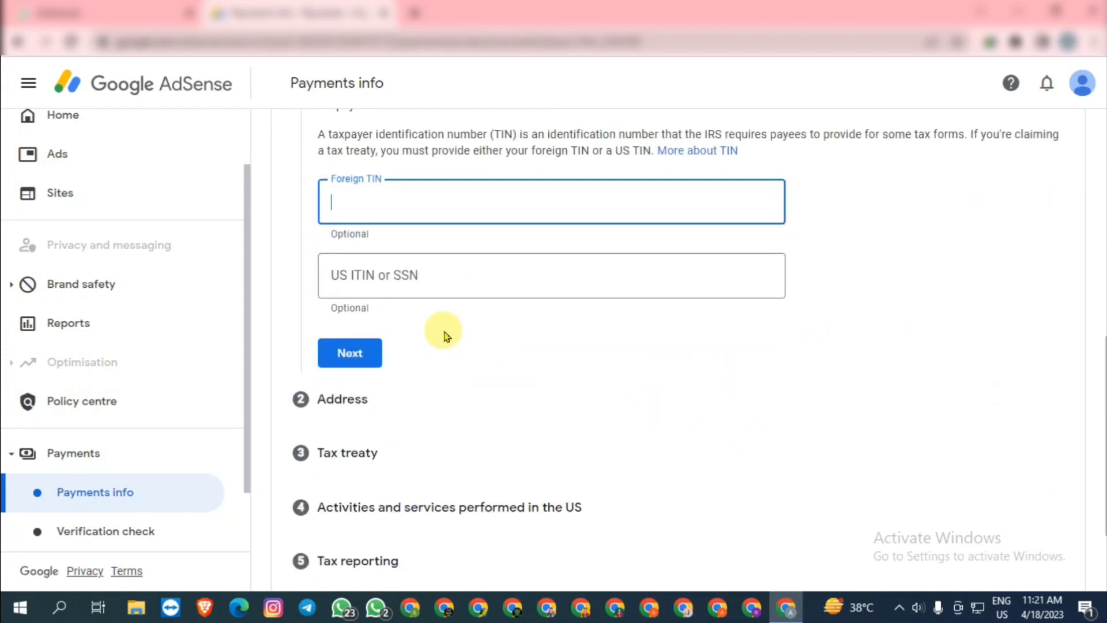
pyautogui.scroll(1, 441, 331)
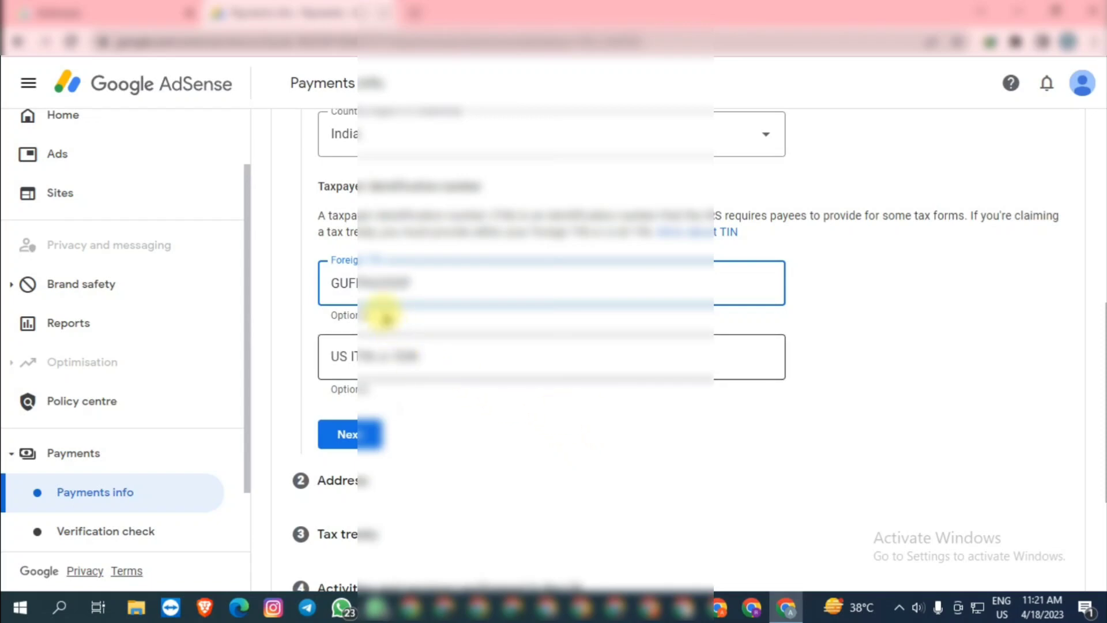
pyautogui.moveTo(335, 284); pyautogui.dragTo(449, 288)
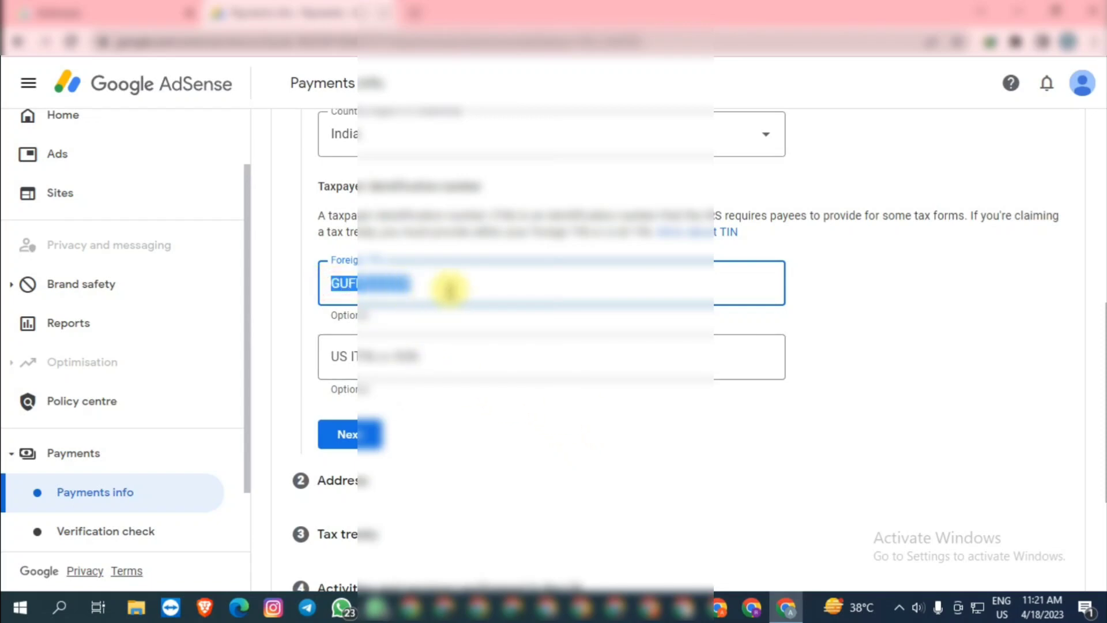
pyautogui.click(451, 288)
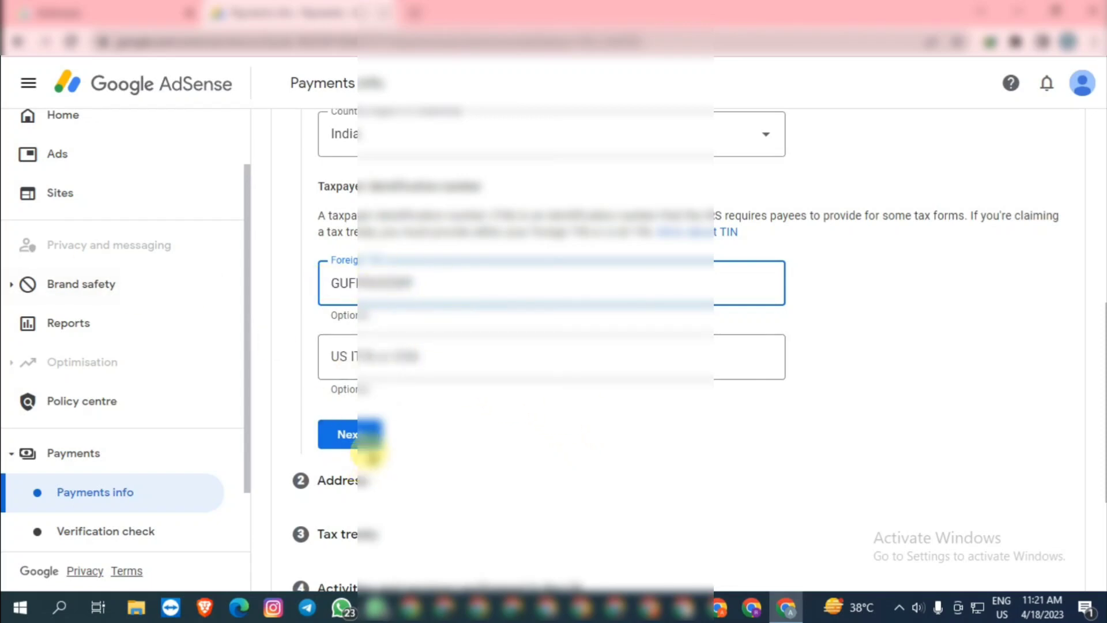
pyautogui.click(353, 443)
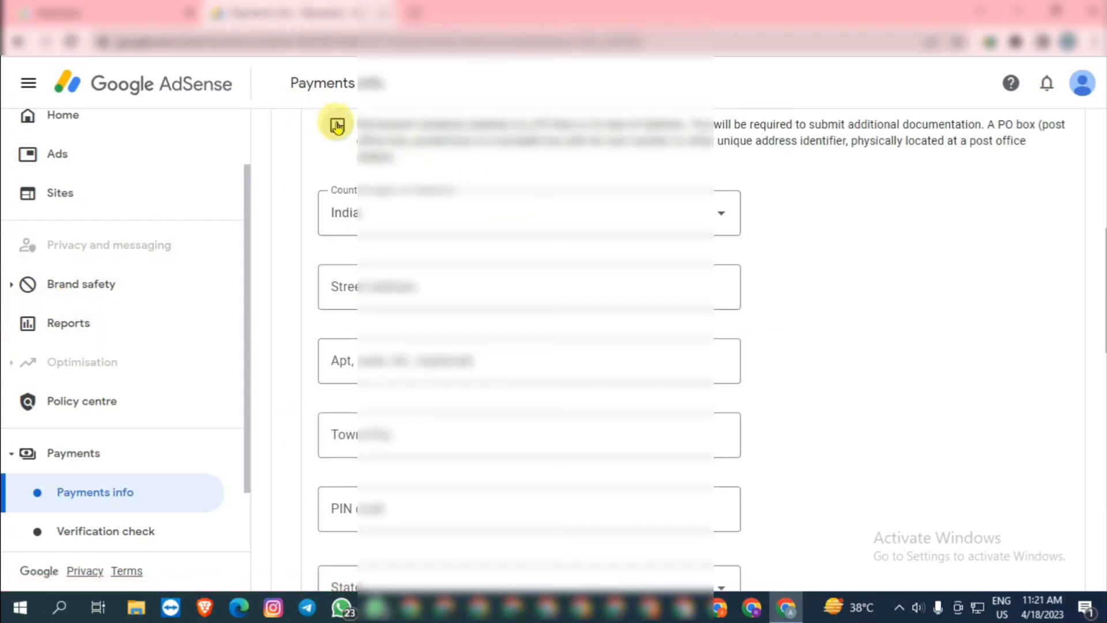
# Autofill the permanent residence street, town, PIN and state from the saved address suggestion
pyautogui.scroll(7, 408, 329)
pyautogui.scroll(-5, 403, 334)
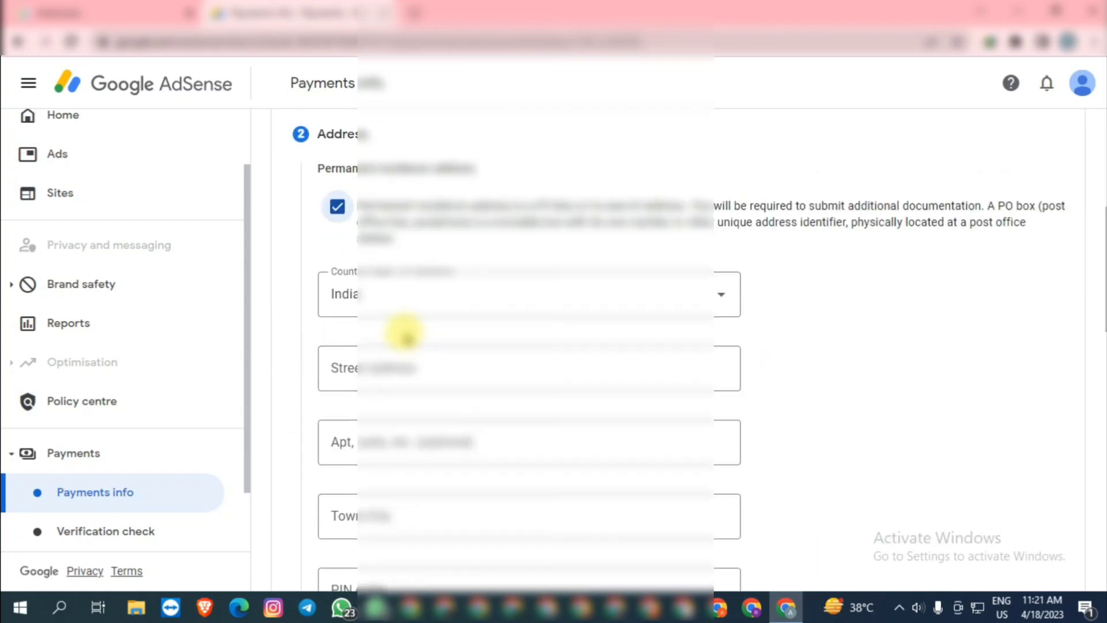
pyautogui.scroll(3, 402, 326)
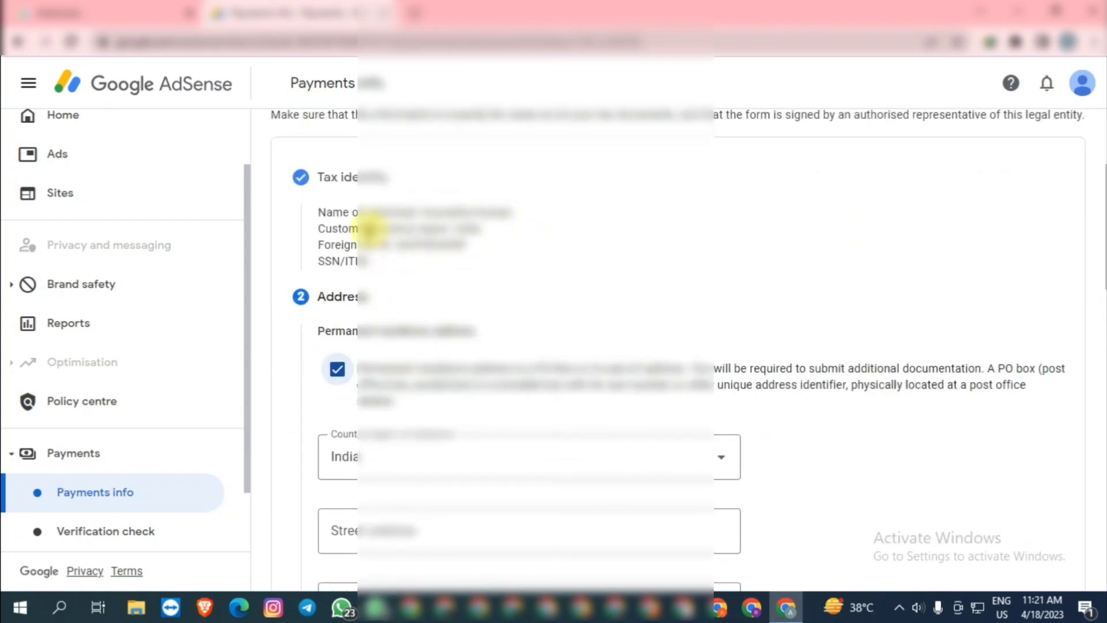
pyautogui.scroll(-5, 593, 235)
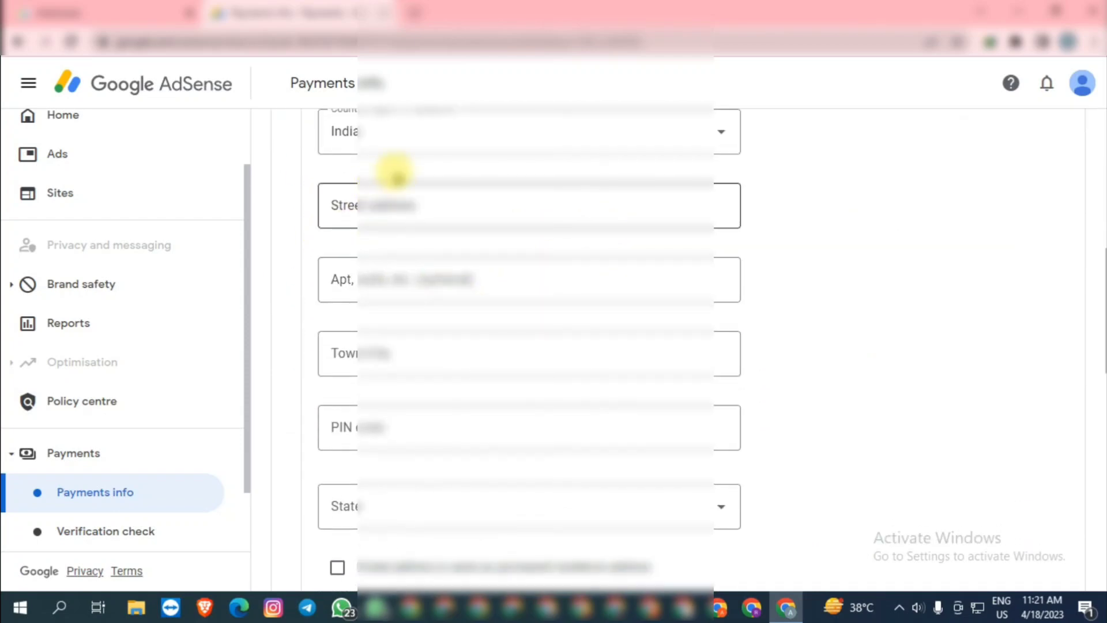
pyautogui.click(477, 203)
pyautogui.scroll(-5, 628, 277)
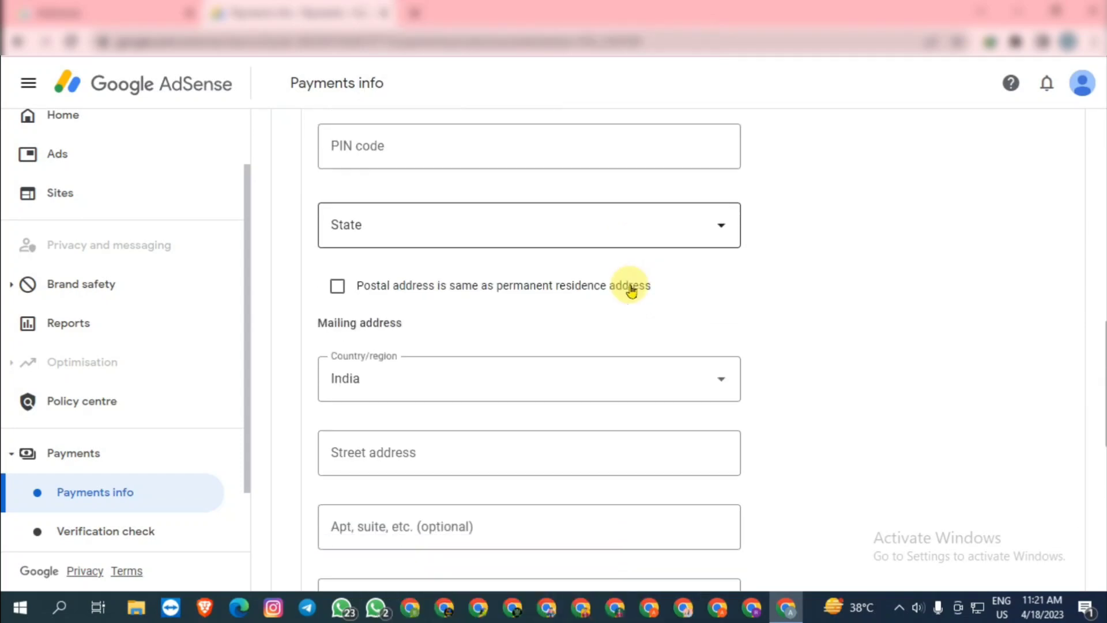
pyautogui.scroll(2, 633, 287)
pyautogui.scroll(-4, 471, 297)
pyautogui.click(441, 287)
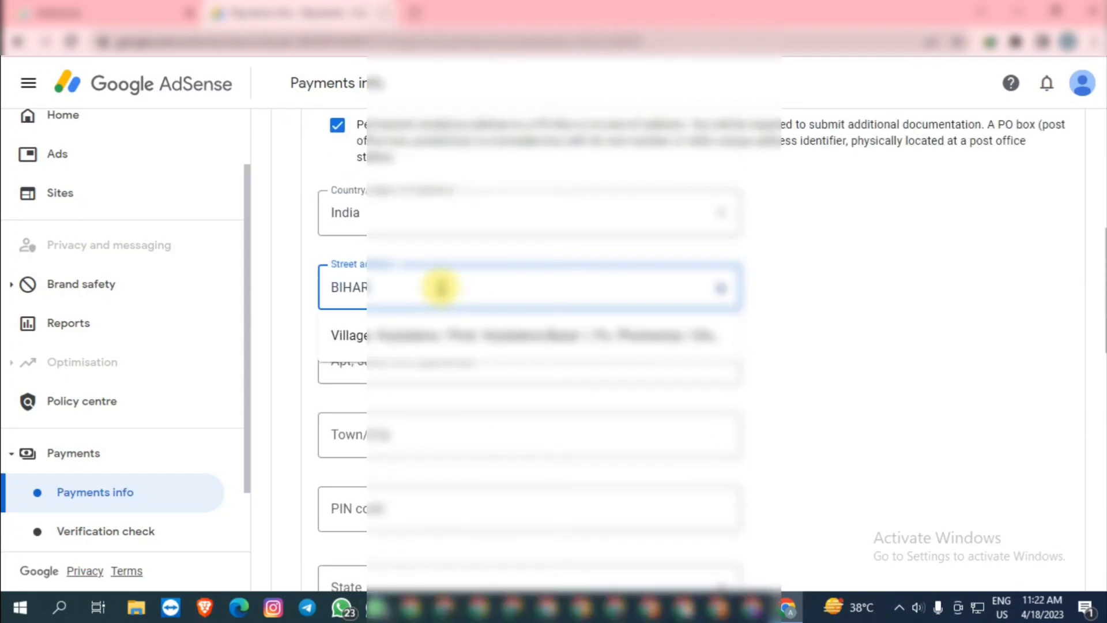
pyautogui.click(500, 335)
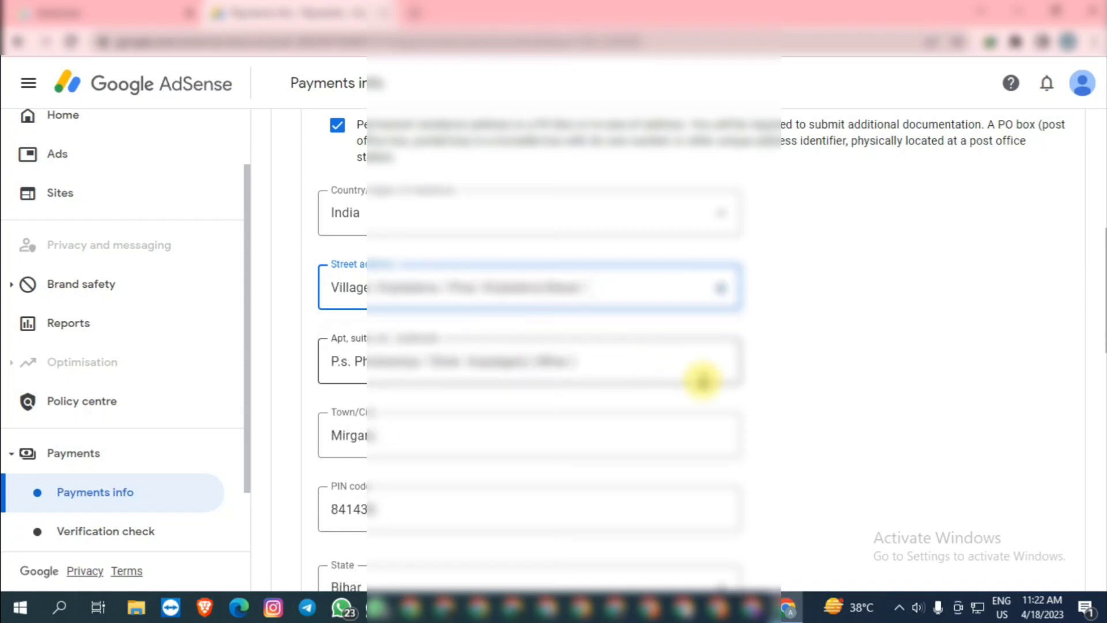
pyautogui.scroll(-1, 702, 379)
pyautogui.scroll(3, 548, 265)
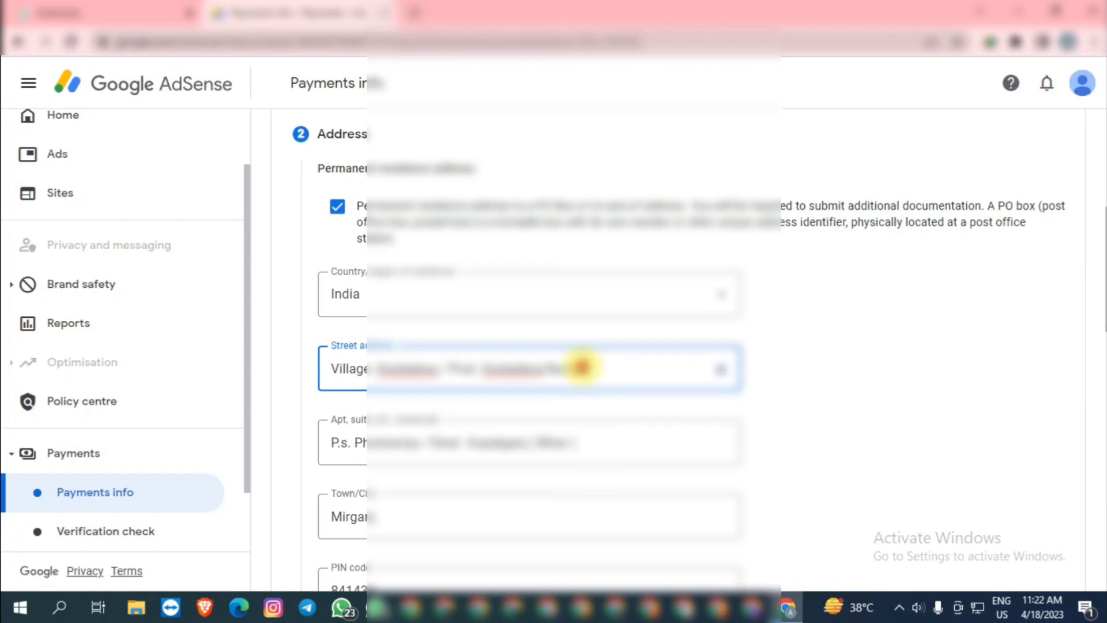
# Mark the postal address as the same as the permanent residence address
pyautogui.click(582, 367)
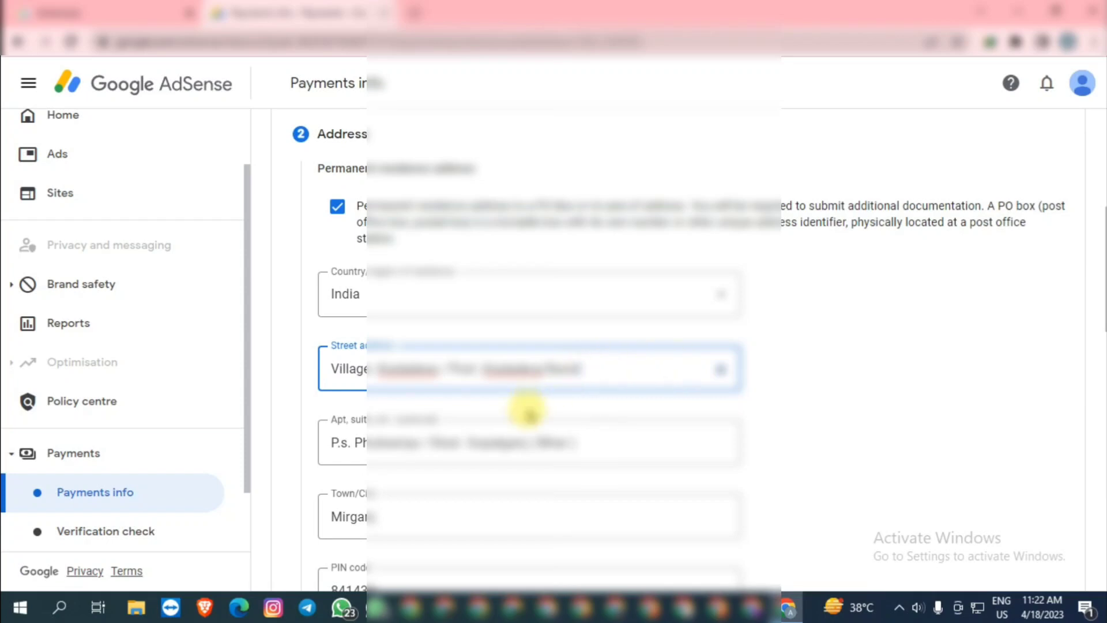
pyautogui.scroll(-7, 709, 440)
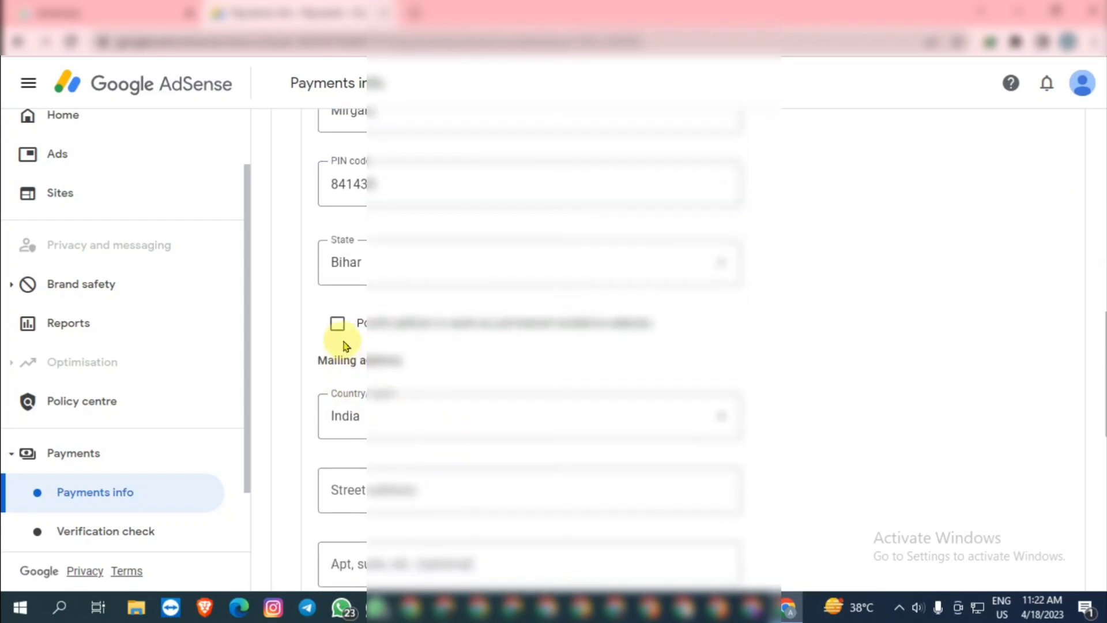
pyautogui.click(337, 325)
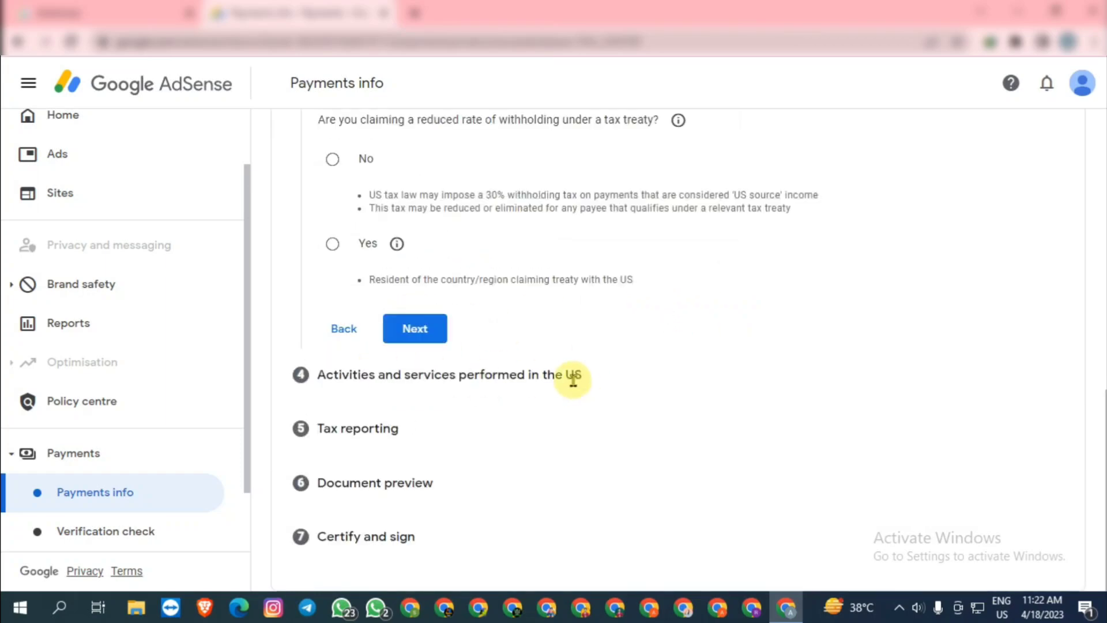
# Claim reduced treaty withholding with India as the treaty country
pyautogui.scroll(2, 389, 300)
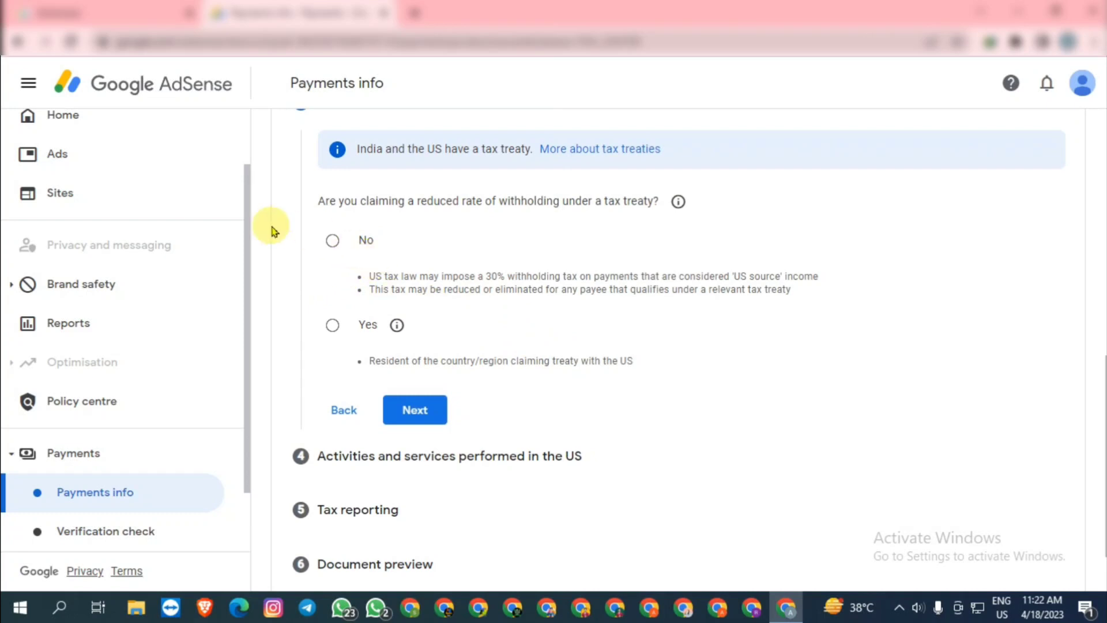
pyautogui.click(333, 326)
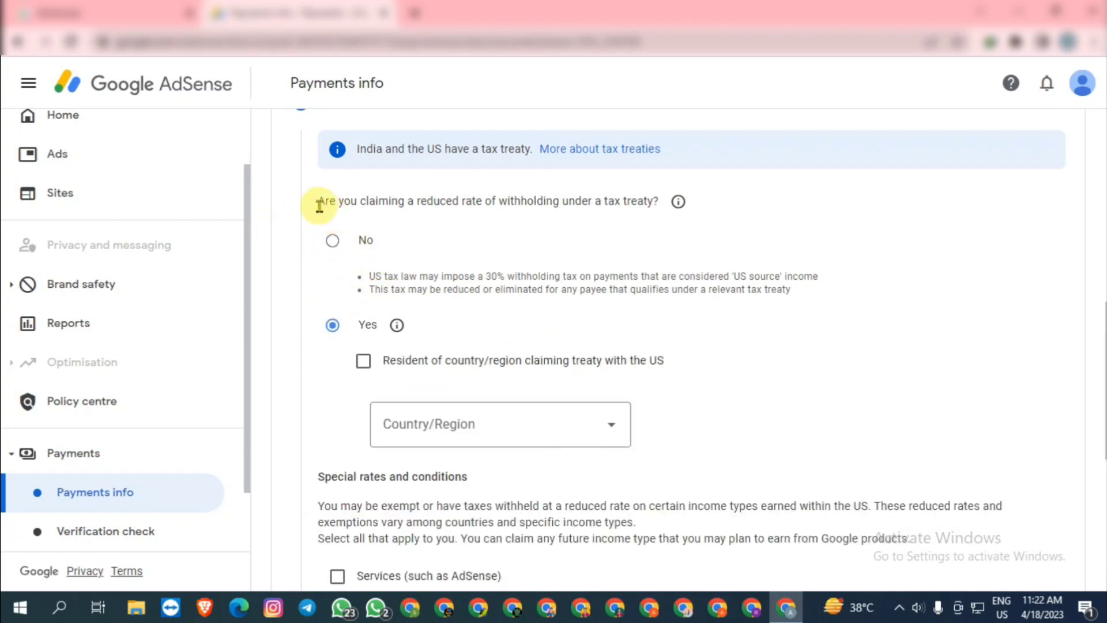
pyautogui.moveTo(319, 203); pyautogui.dragTo(584, 200)
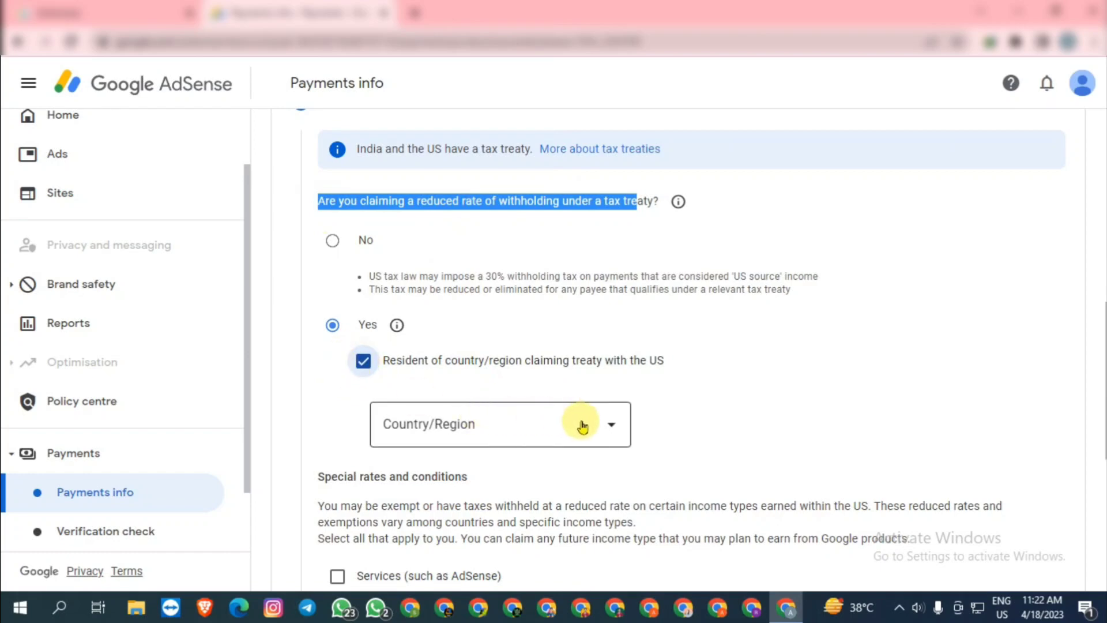
pyautogui.click(544, 417)
pyautogui.scroll(-10, 462, 501)
pyautogui.scroll(-5, 474, 492)
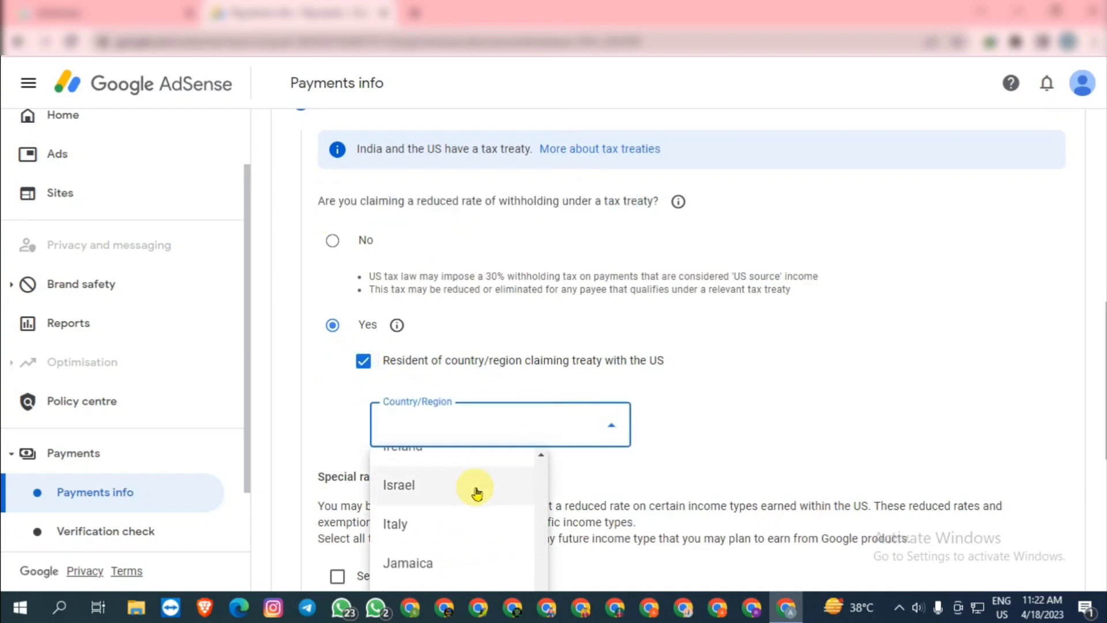
pyautogui.scroll(2, 464, 492)
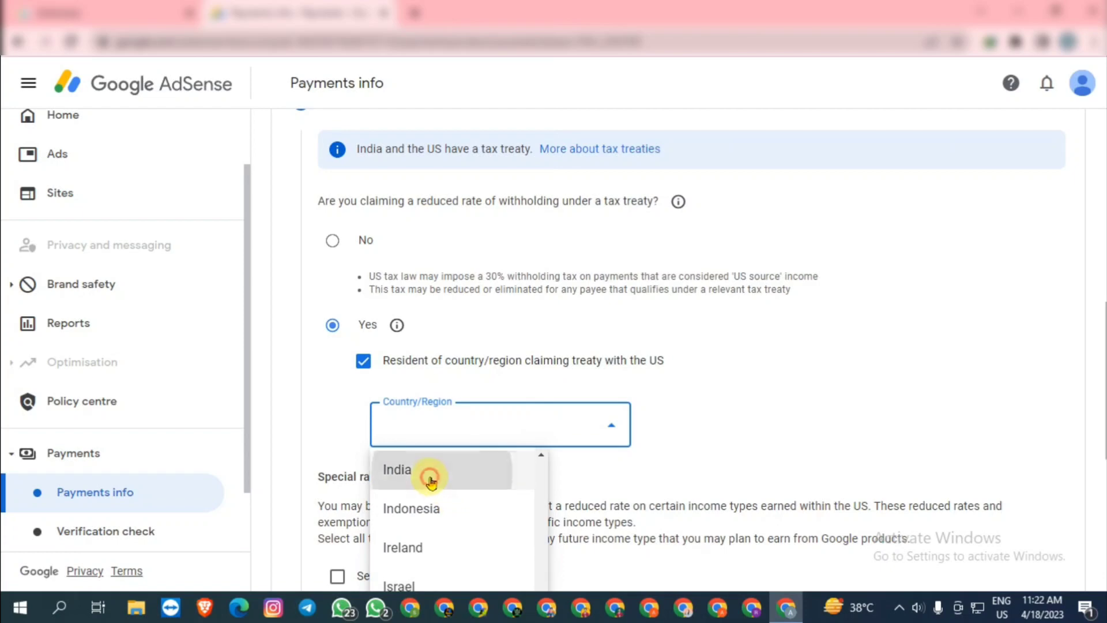
pyautogui.click(431, 476)
# Claim a 0% rate for Services income under Article 7 paragraph 1, confirming eligibility
pyautogui.scroll(-3, 663, 413)
pyautogui.scroll(-2, 354, 456)
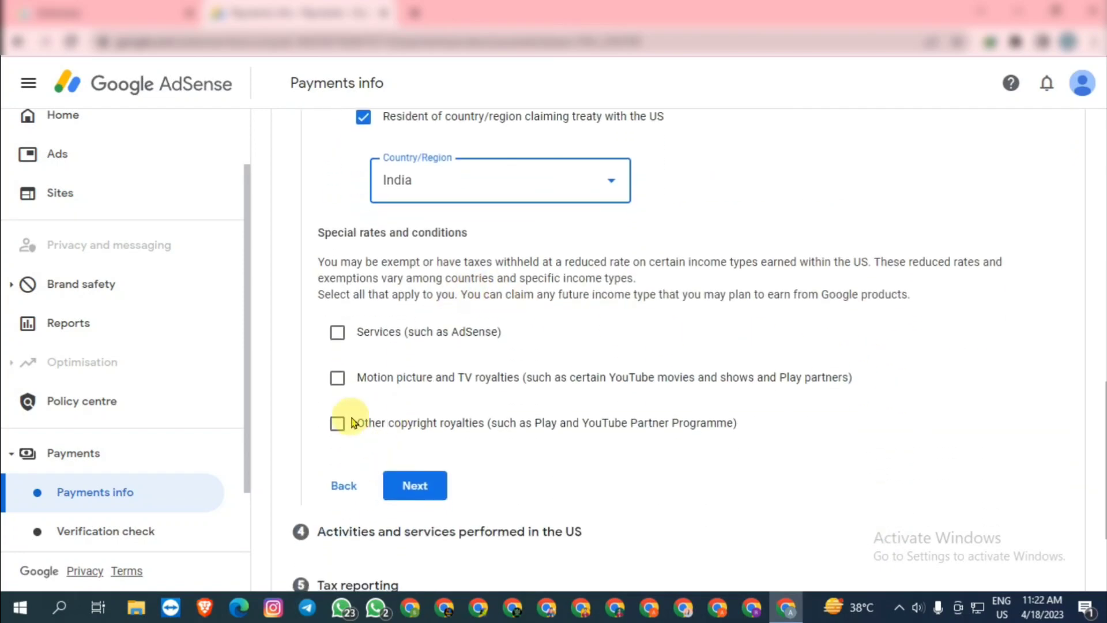
pyautogui.click(336, 332)
pyautogui.click(562, 401)
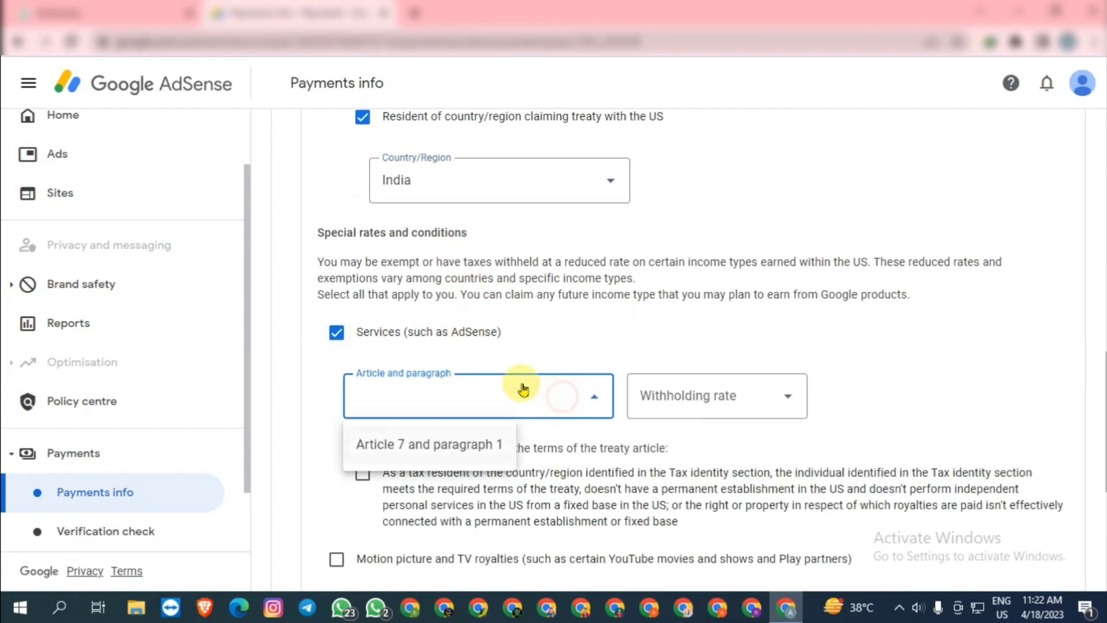
pyautogui.click(433, 449)
pyautogui.click(717, 415)
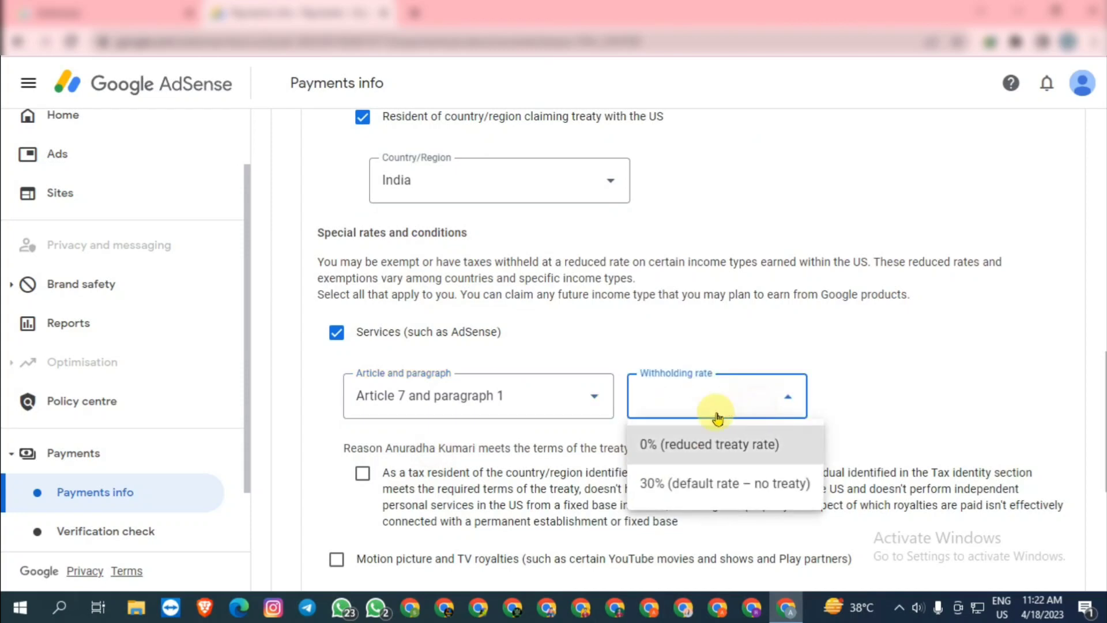
pyautogui.click(685, 445)
pyautogui.click(363, 474)
# Claim 15% for motion picture and TV royalties under Article 12 paragraph 2A II
pyautogui.scroll(-1, 456, 462)
pyautogui.scroll(-3, 456, 455)
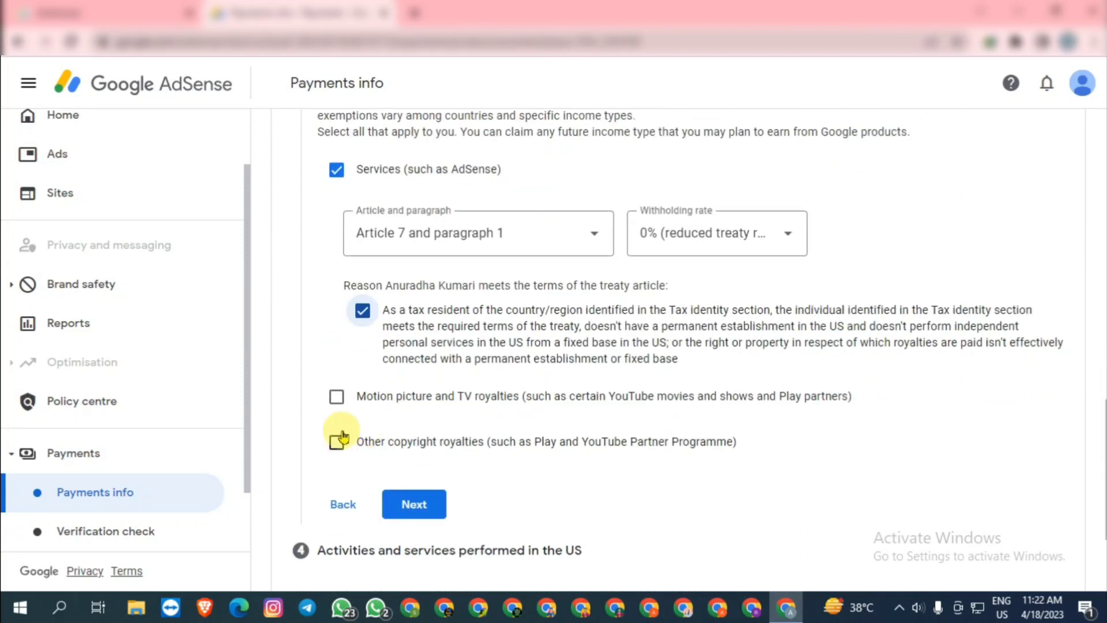
pyautogui.click(337, 396)
pyautogui.click(498, 482)
pyautogui.click(496, 508)
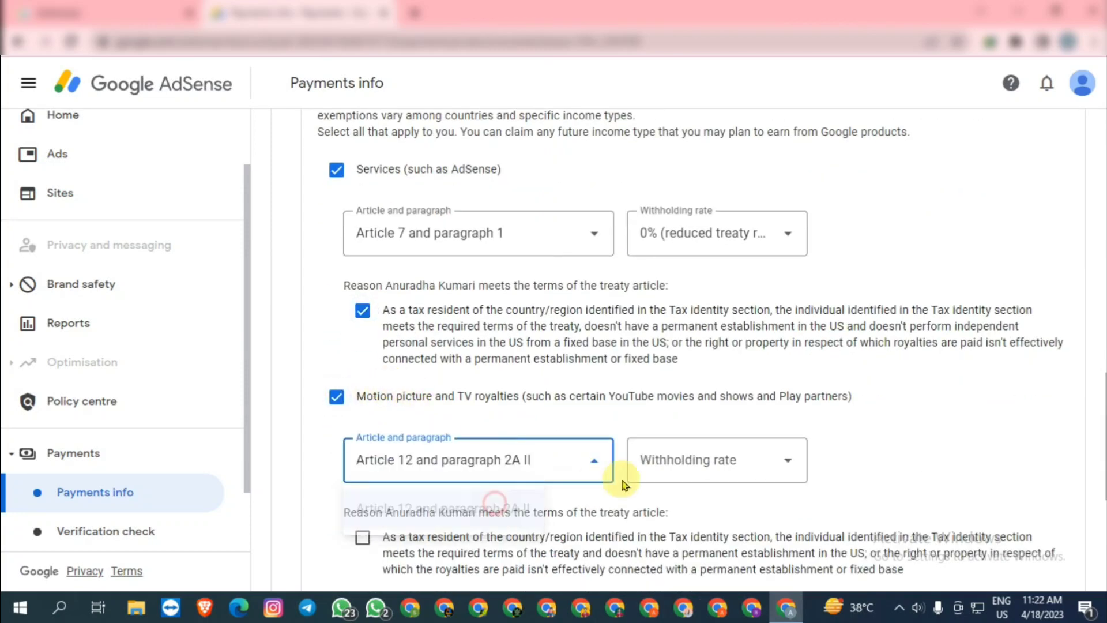
pyautogui.click(717, 459)
pyautogui.click(686, 510)
pyautogui.scroll(-3, 418, 436)
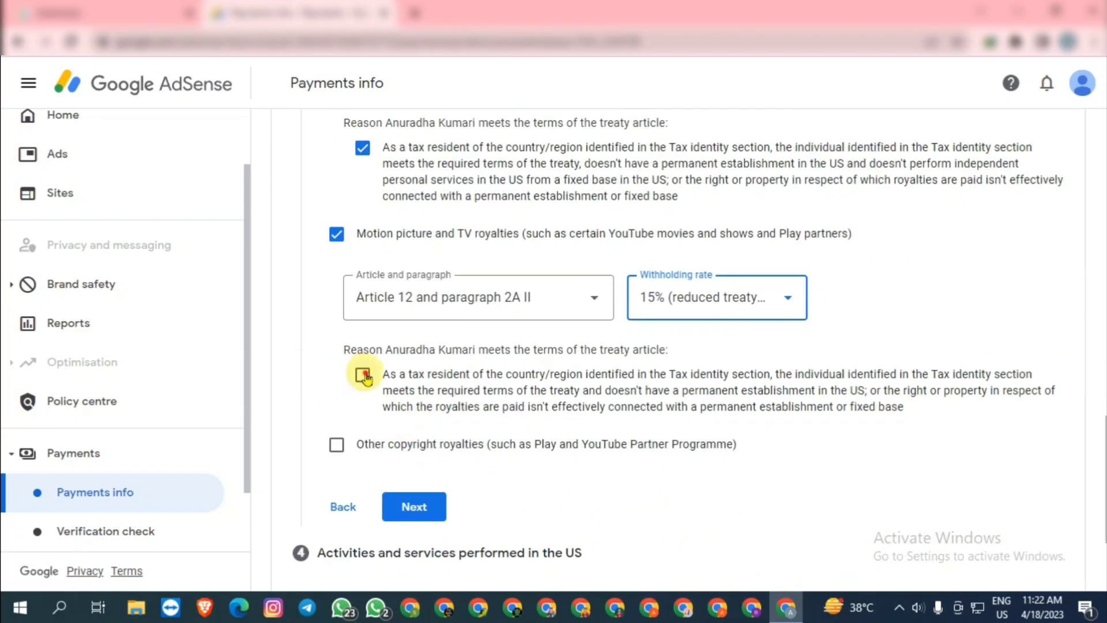
pyautogui.click(363, 379)
# Claim 15% for other copyright royalties under Article 12 paragraph 2A II and continue
pyautogui.click(339, 444)
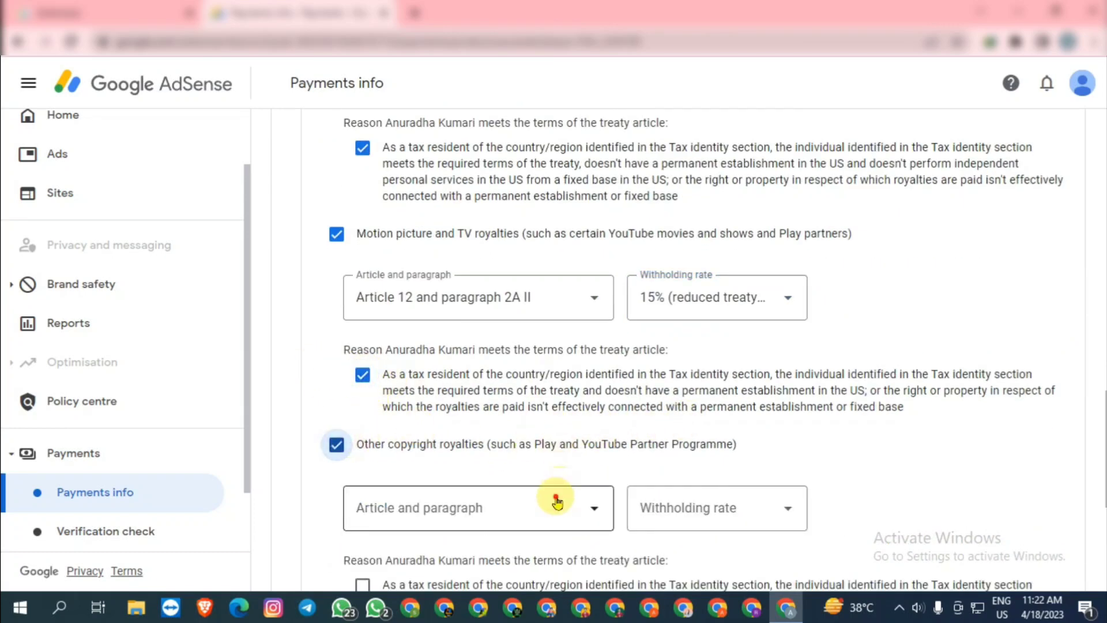
pyautogui.click(477, 507)
pyautogui.click(600, 549)
pyautogui.click(705, 515)
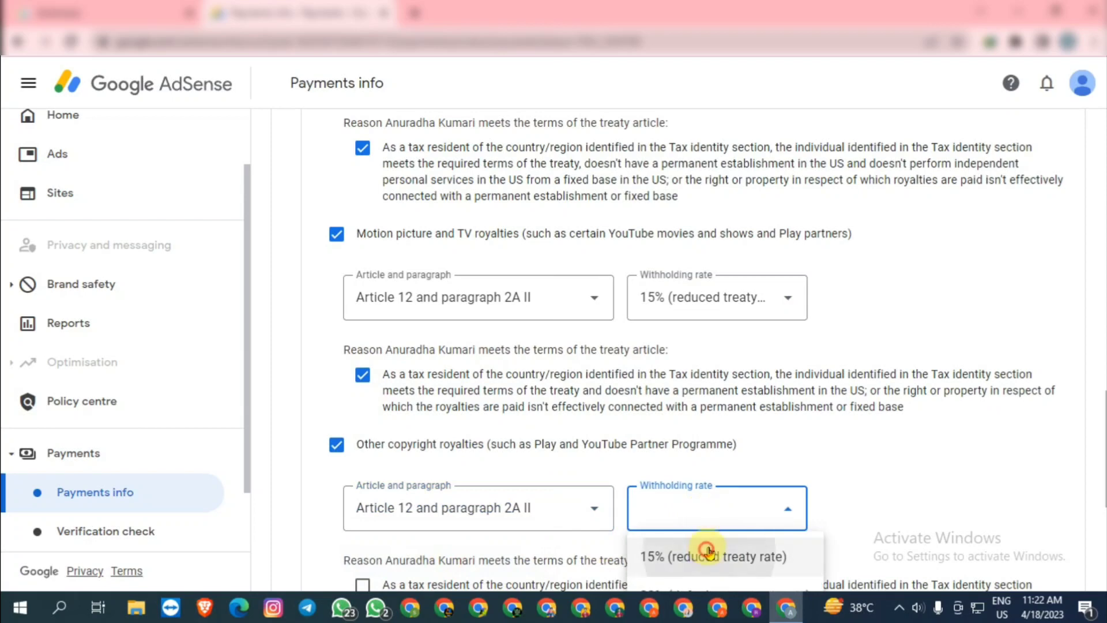
pyautogui.click(709, 553)
pyautogui.scroll(-5, 739, 371)
pyautogui.click(414, 348)
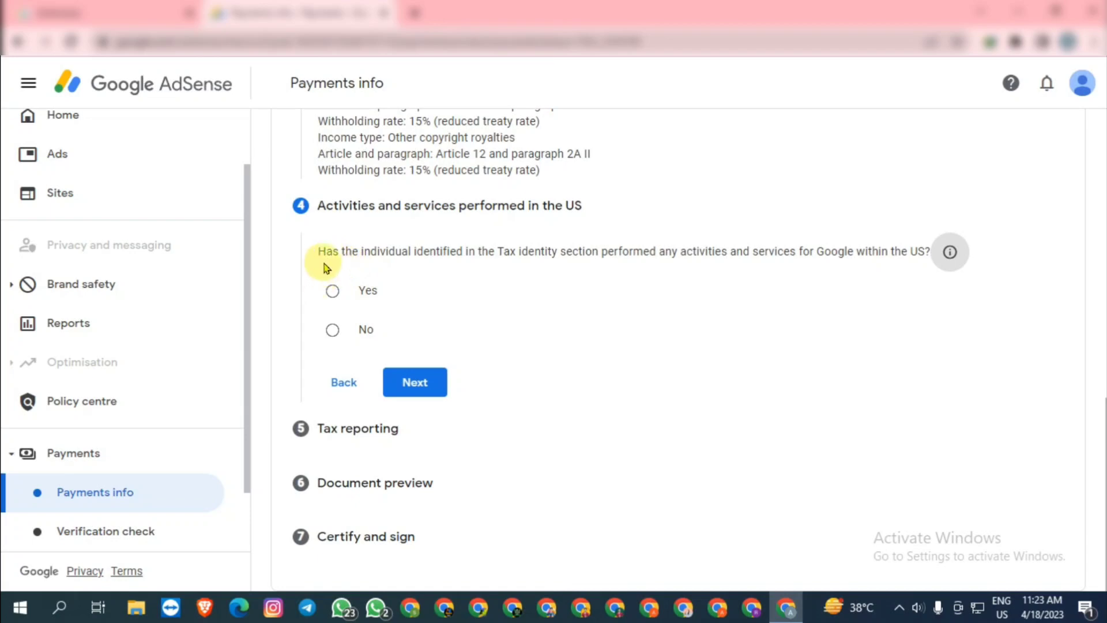
# Answer Yes to performing activities and services in the US
pyautogui.moveTo(318, 254); pyautogui.dragTo(932, 250)
pyautogui.click(332, 291)
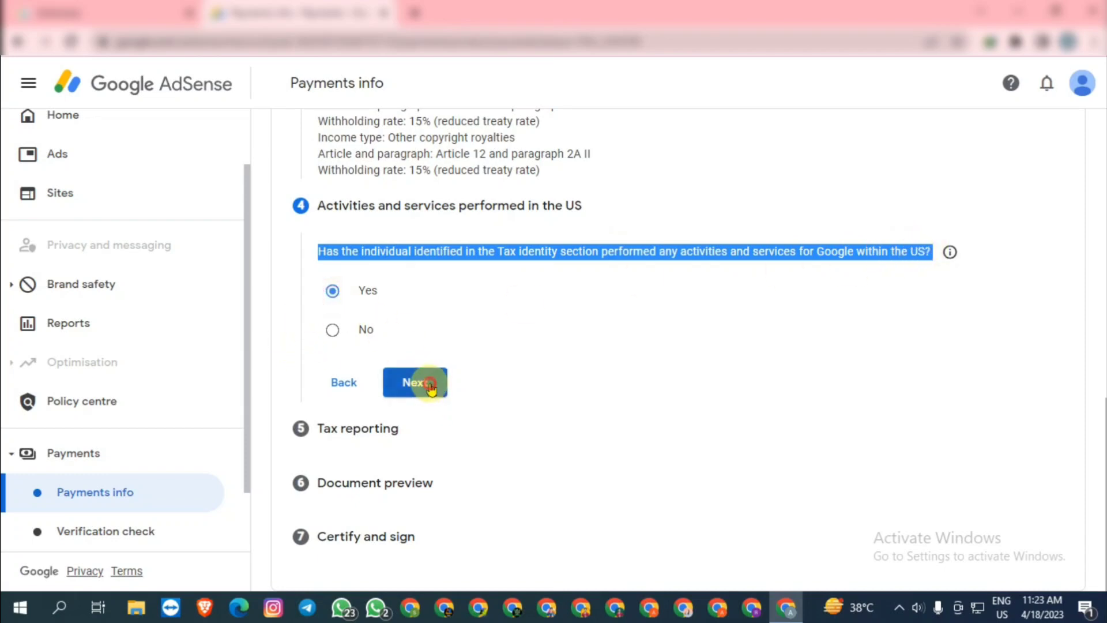
pyautogui.click(430, 385)
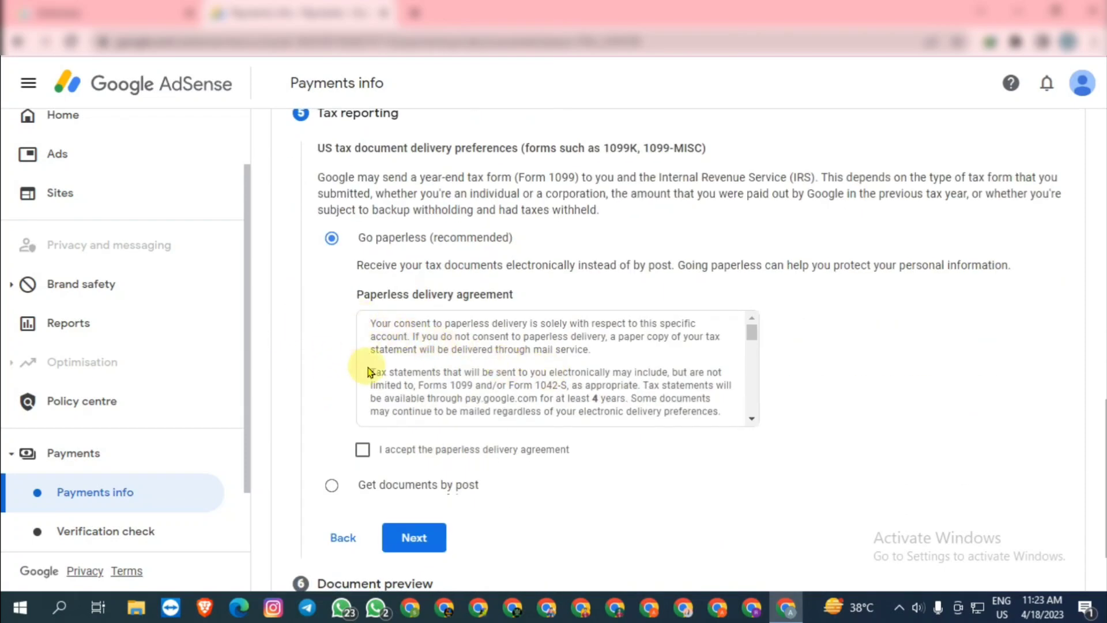
# Choose postal delivery of tax documents and confirm the previewed W-8BEN forms
pyautogui.scroll(-2, 519, 415)
pyautogui.click(462, 388)
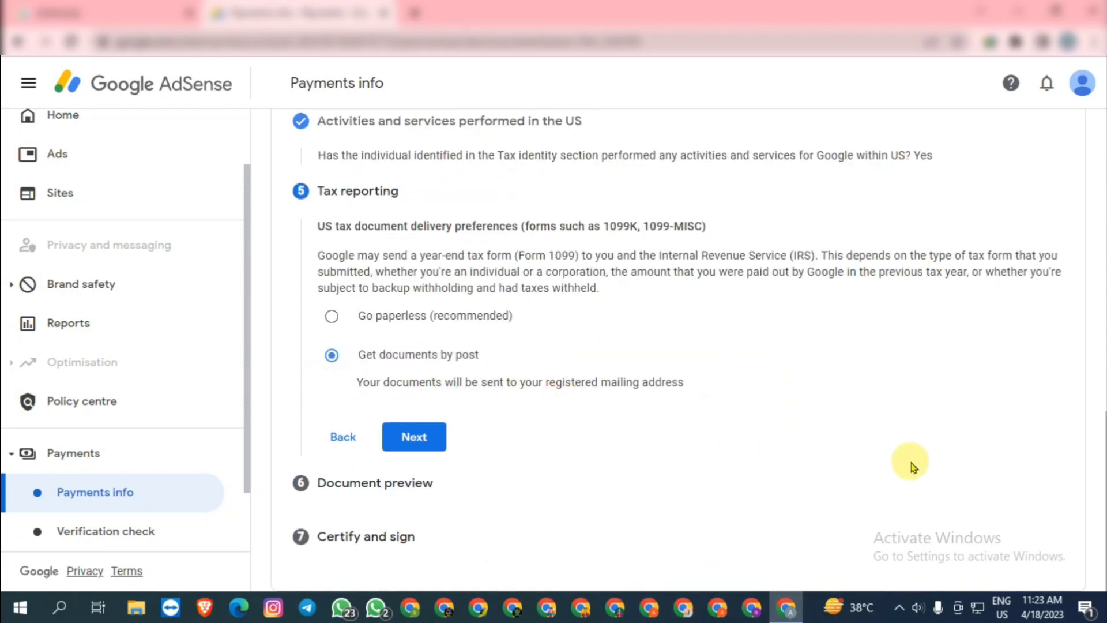
pyautogui.click(409, 436)
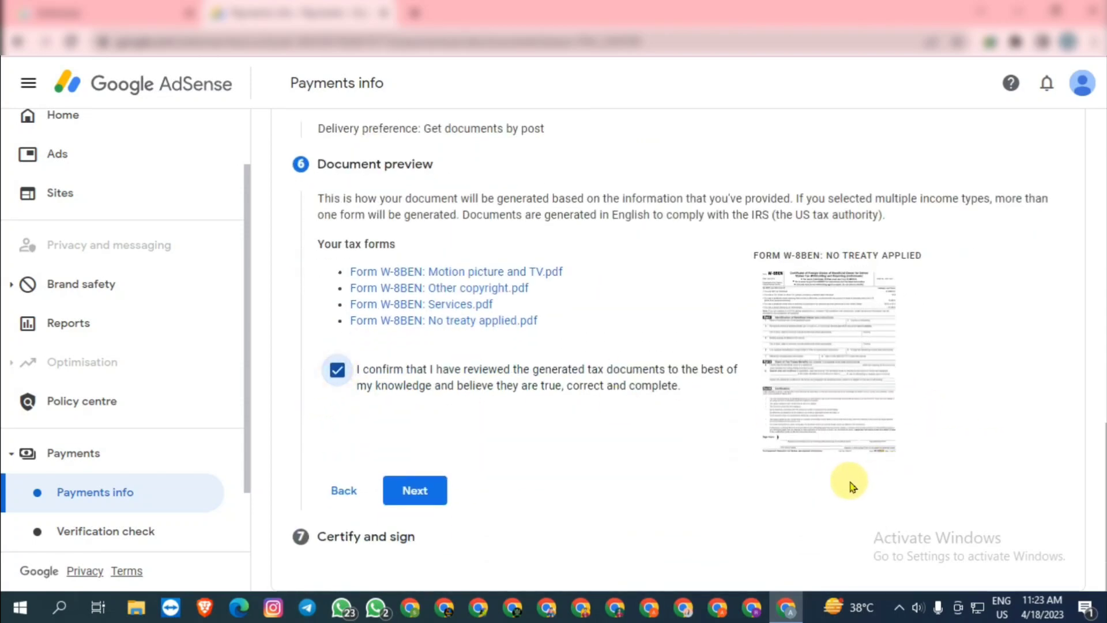
pyautogui.click(415, 490)
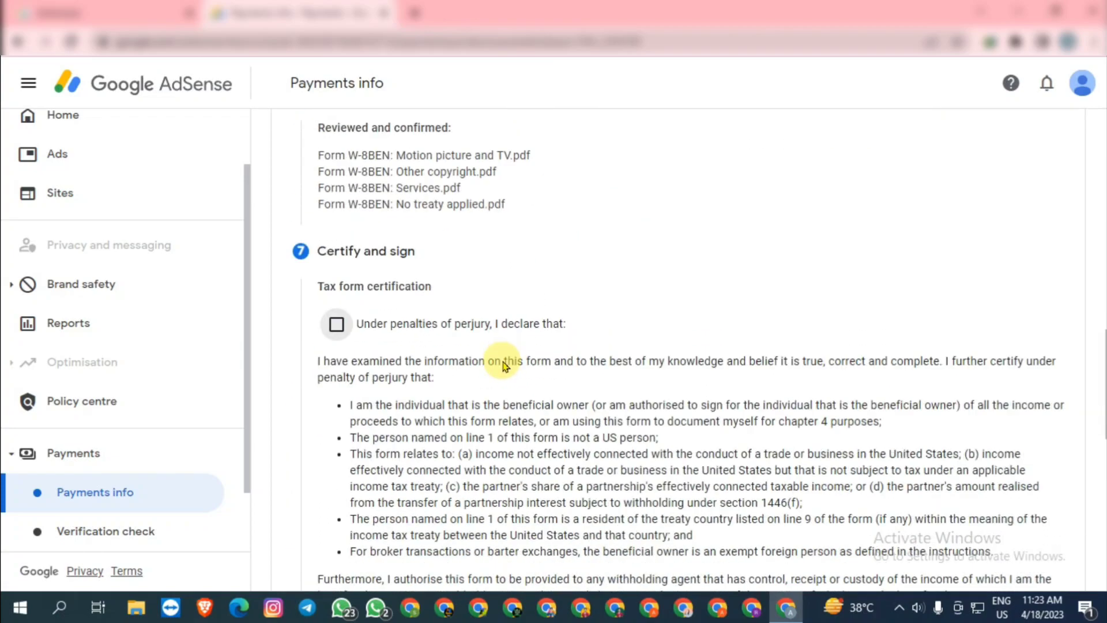
# Tick the penalty-of-perjury declaration, leaving the optional prior-year certification cleared
pyautogui.scroll(-5, 333, 297)
pyautogui.scroll(4, 332, 311)
pyautogui.click(333, 299)
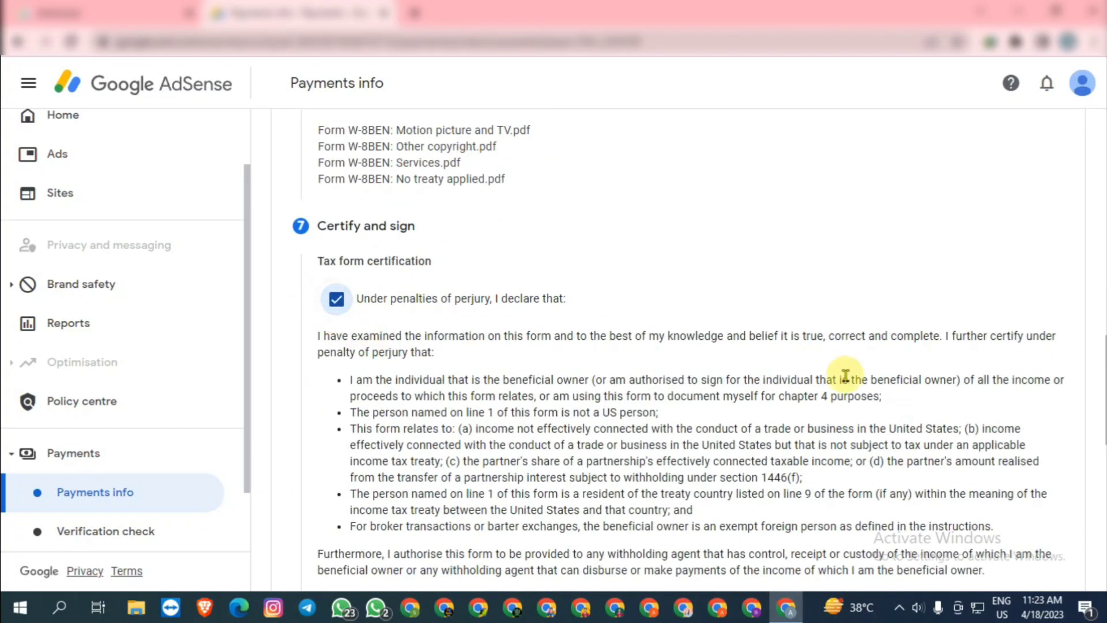
pyautogui.scroll(-5, 407, 373)
pyautogui.click(337, 411)
pyautogui.scroll(-4, 507, 398)
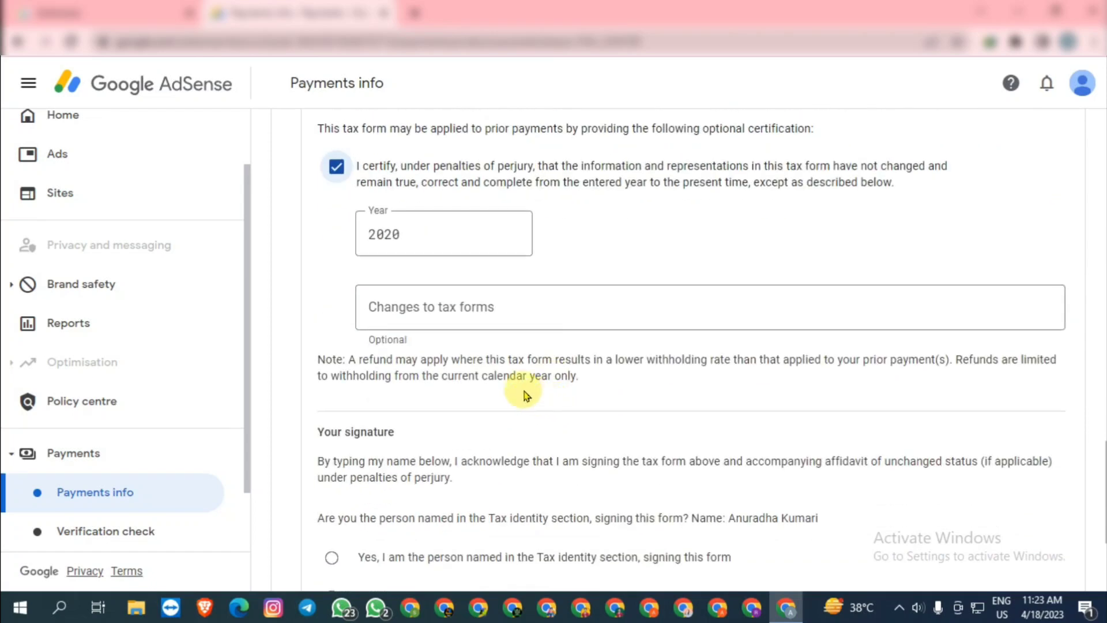
pyautogui.click(338, 167)
pyautogui.scroll(-1, 910, 340)
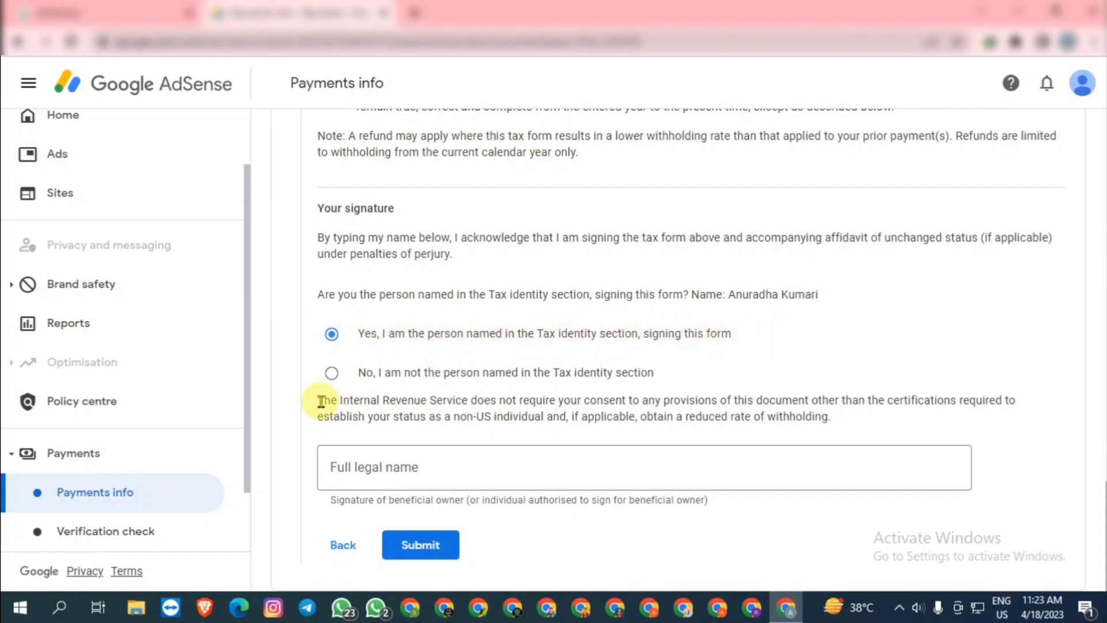
# Sign with the account holder's full legal name and submit the tax form
pyautogui.click(437, 478)
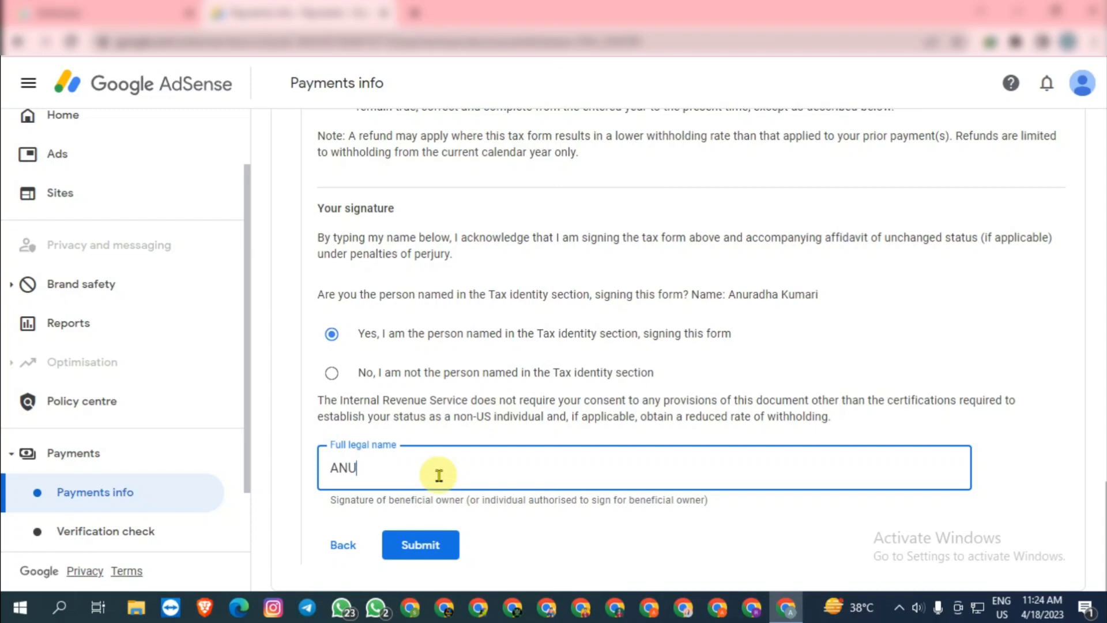
pyautogui.click(424, 547)
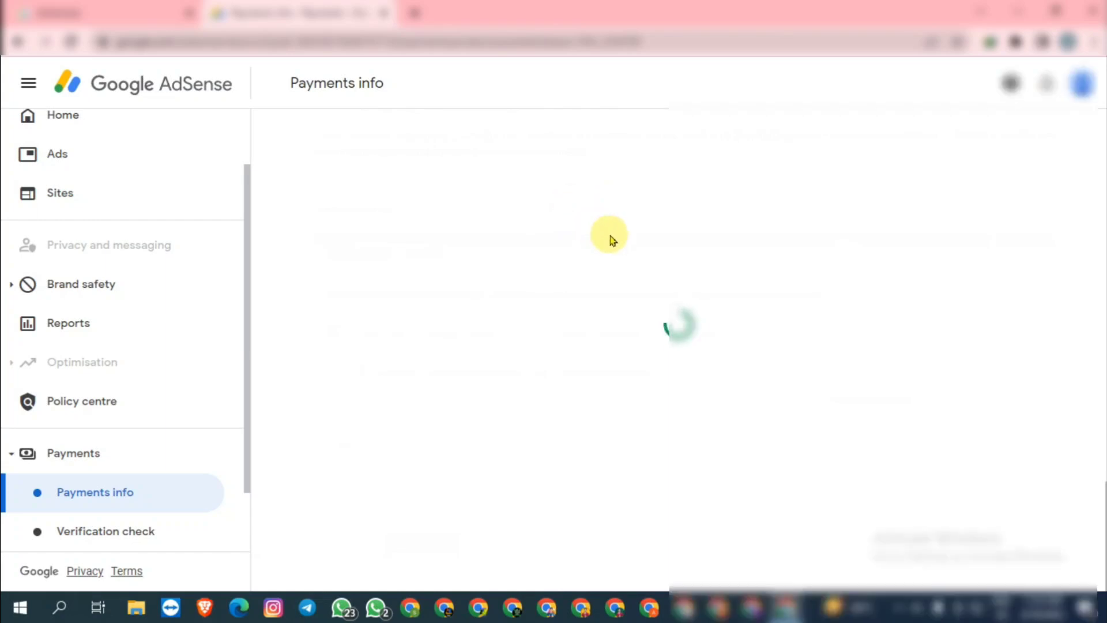
# Review the W-8 BEN's Approved status and its 15% and 0% withholding rates
pyautogui.scroll(-4, 583, 493)
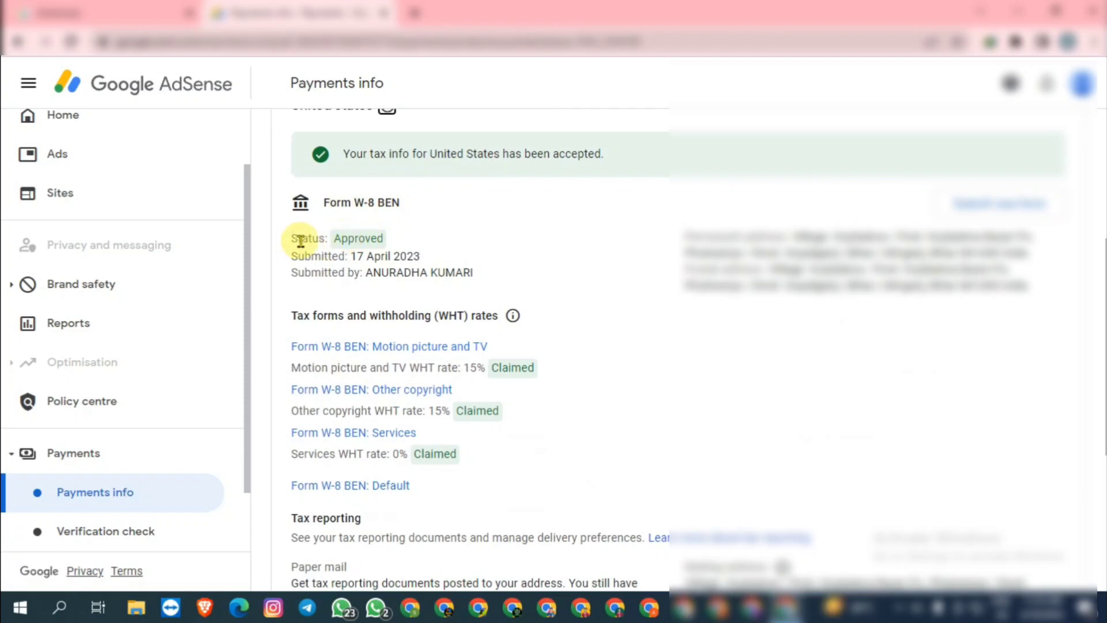
pyautogui.moveTo(295, 239); pyautogui.dragTo(388, 251)
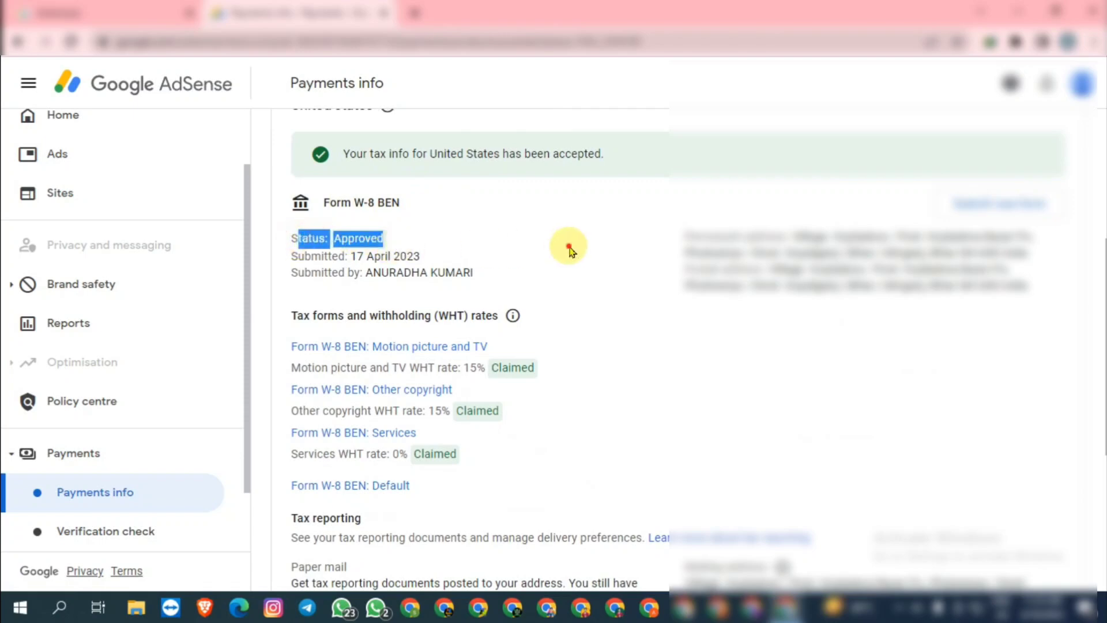
pyautogui.click(569, 250)
pyautogui.scroll(-5, 579, 272)
pyautogui.scroll(3, 620, 502)
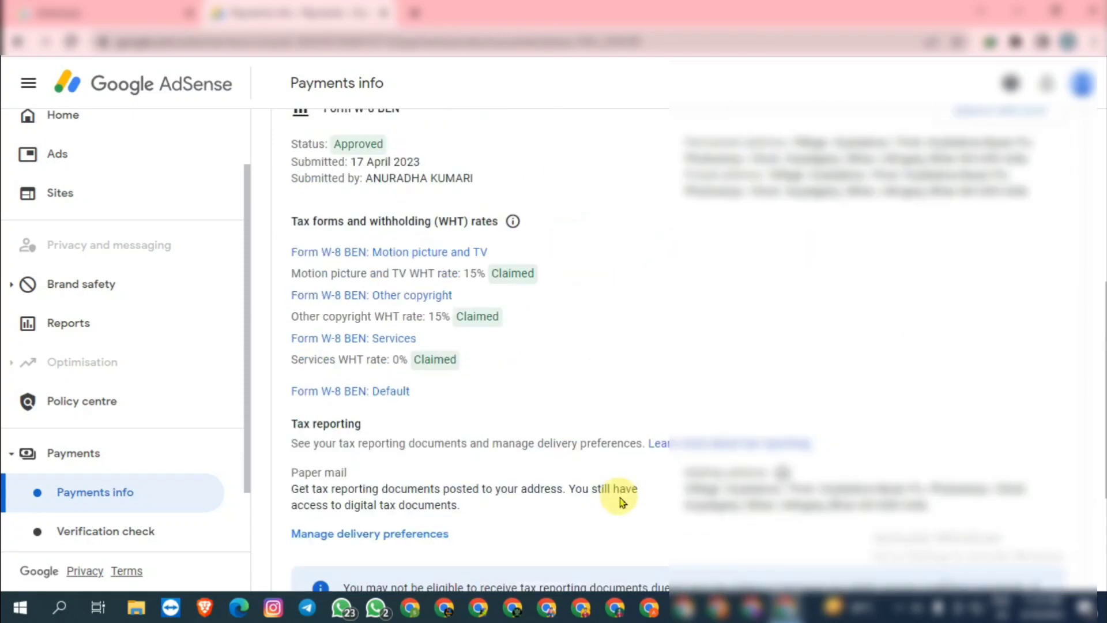
pyautogui.scroll(6, 623, 496)
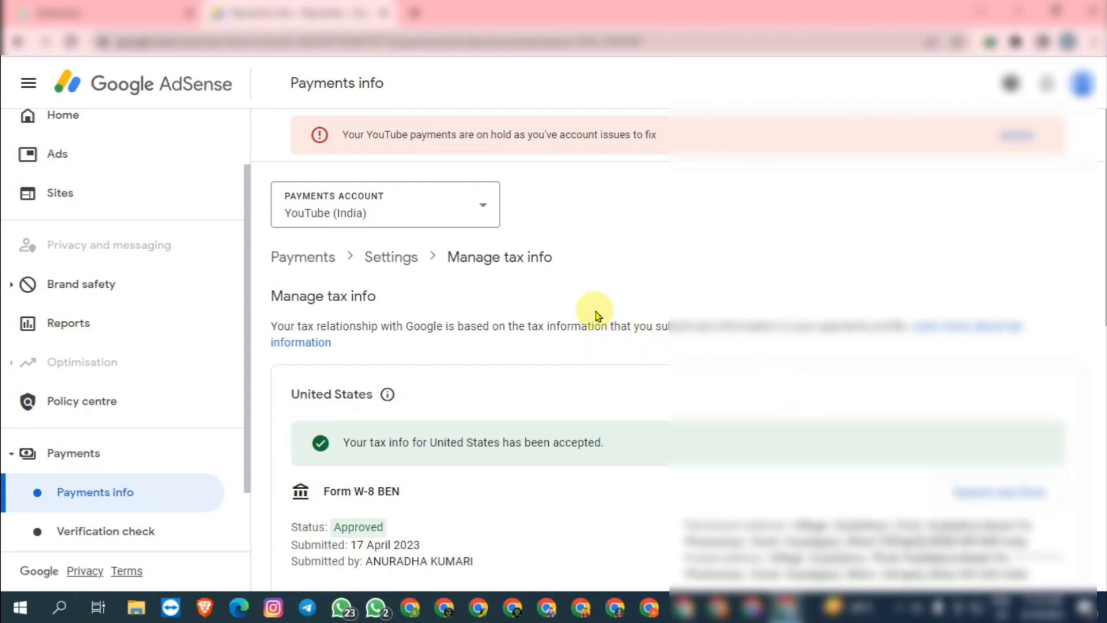
pyautogui.scroll(-1, 546, 349)
pyautogui.scroll(-9, 547, 349)
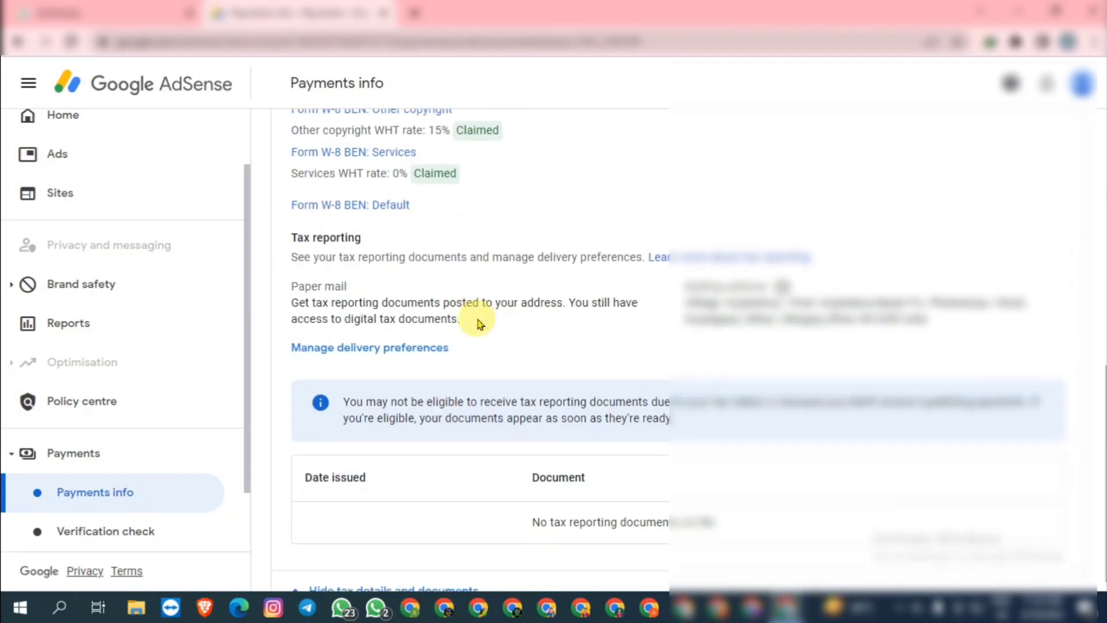
pyautogui.scroll(10, 556, 321)
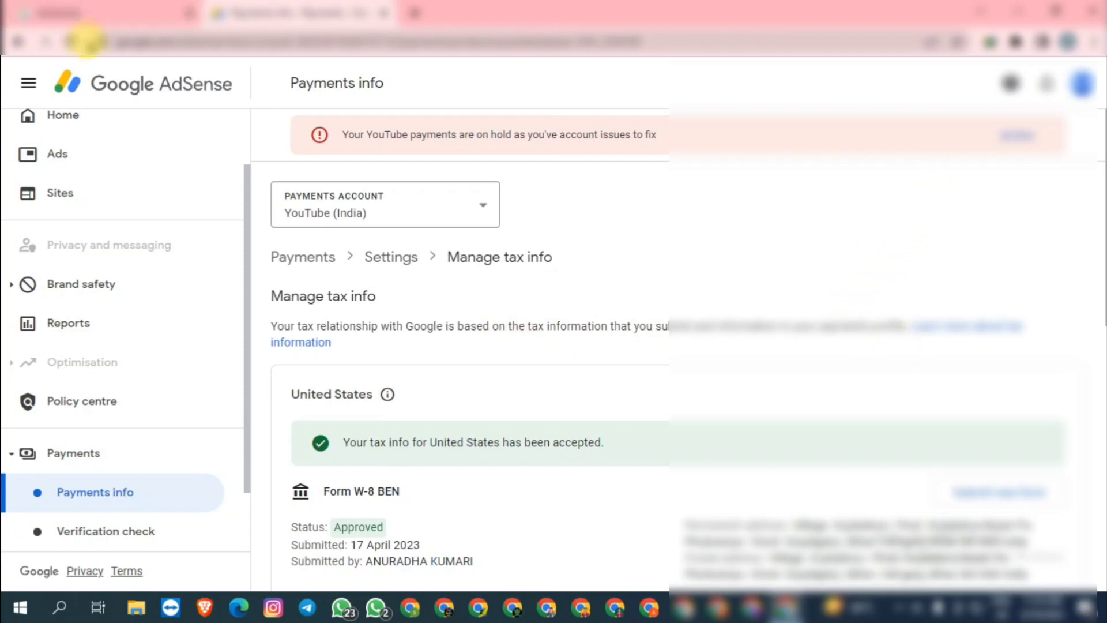
# Reload the tax info page, then return to the AdSense Home page
pyautogui.click(72, 41)
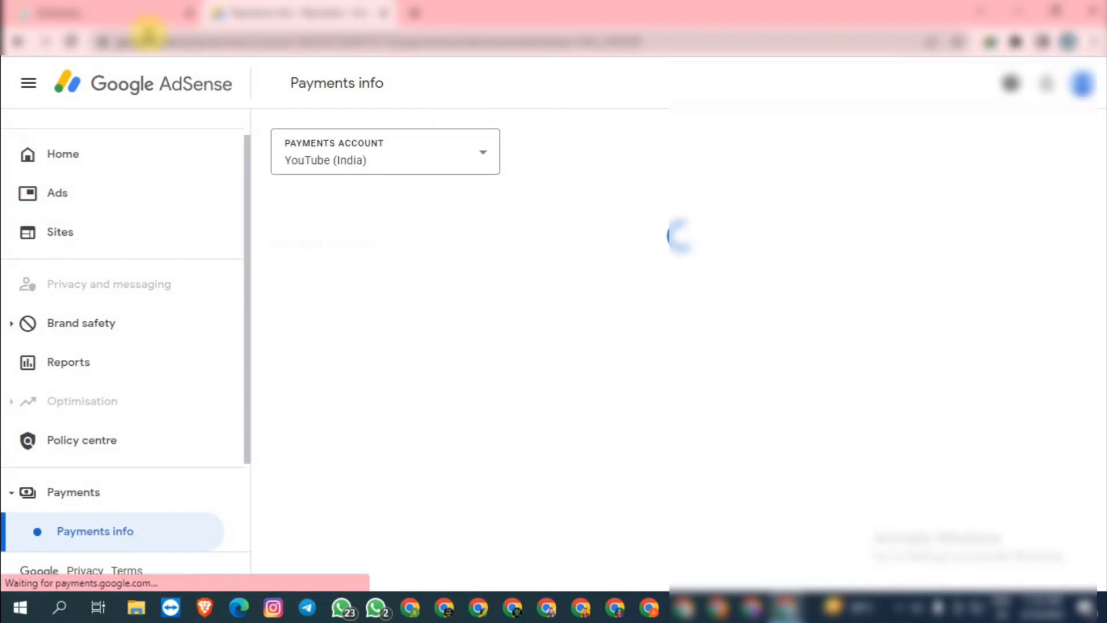
pyautogui.scroll(-4, 549, 267)
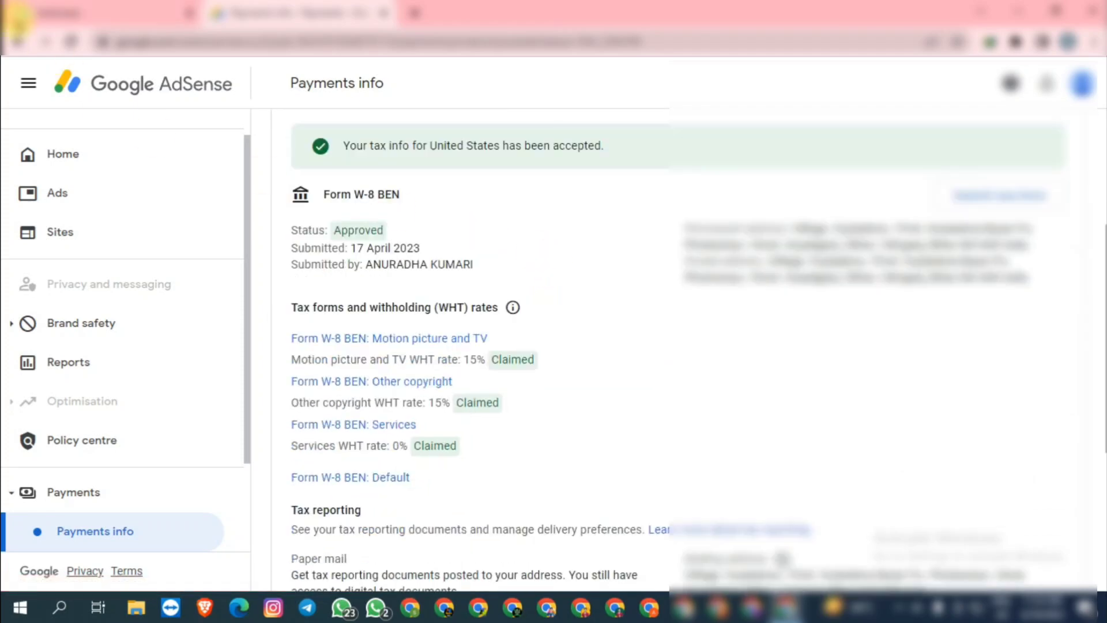
pyautogui.click(32, 151)
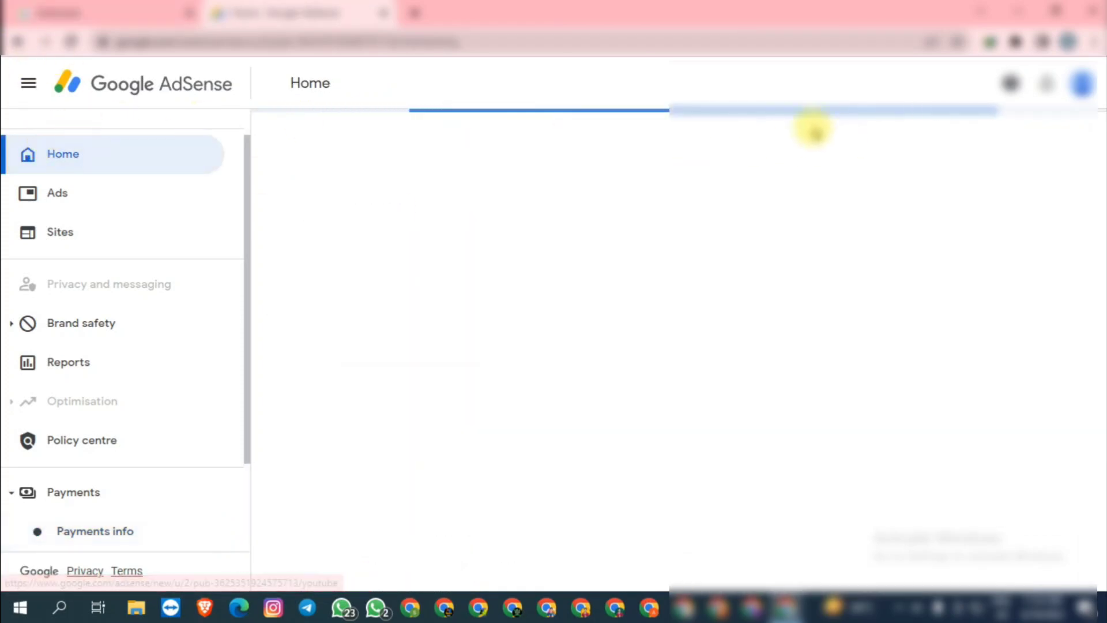